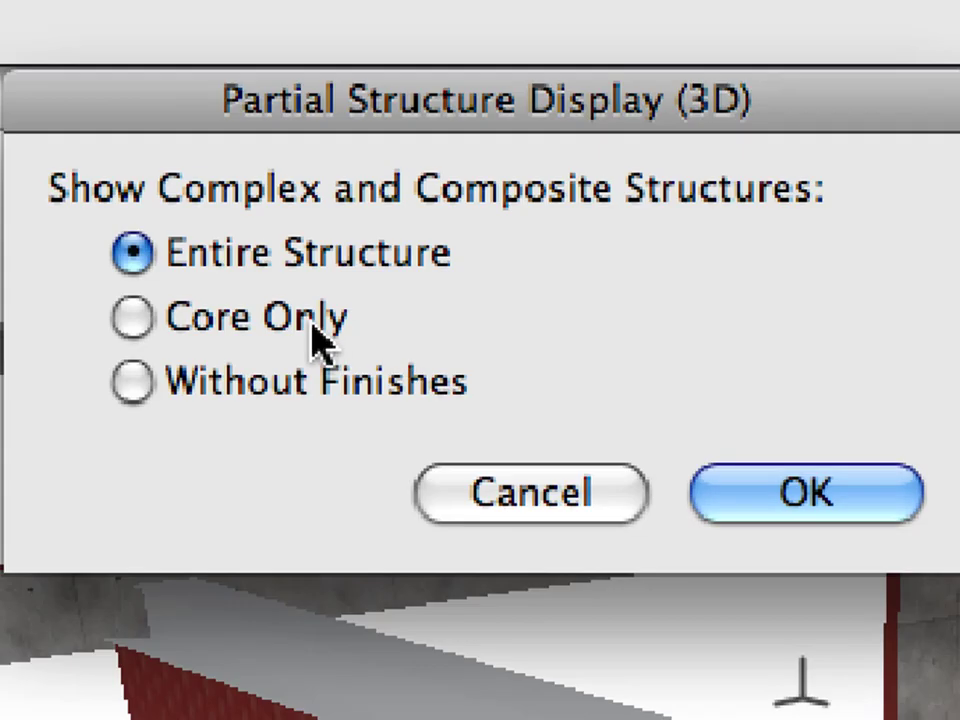
Set the 3D partial structure display of complex and composite structures to Core Only.
{"action": "left_click", "coordinate": [317, 332]}
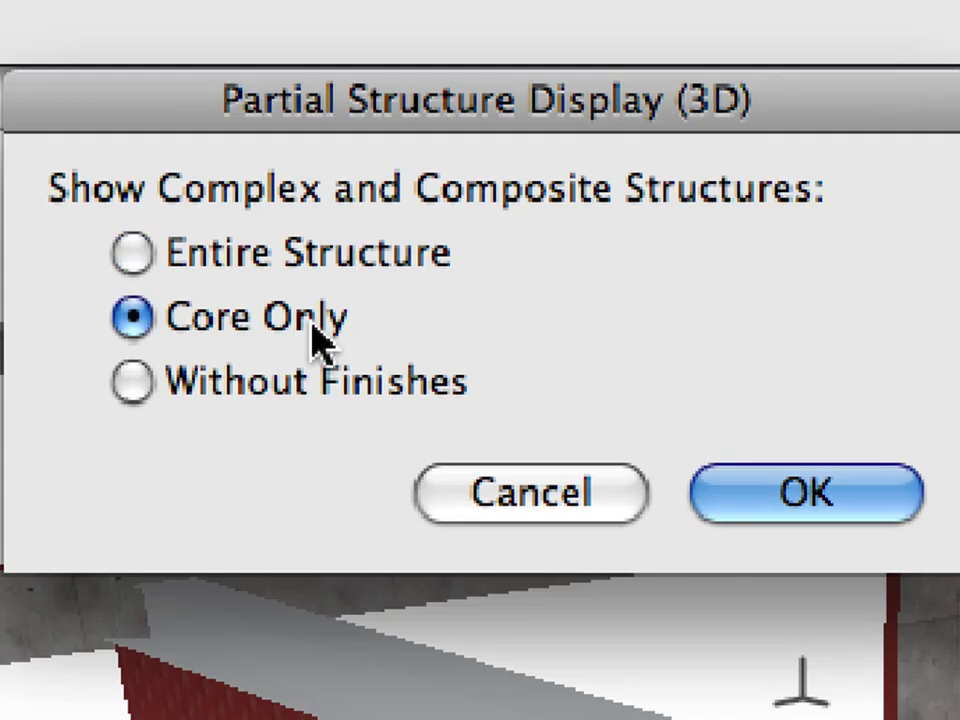
{"action": "key", "text": "Return"}
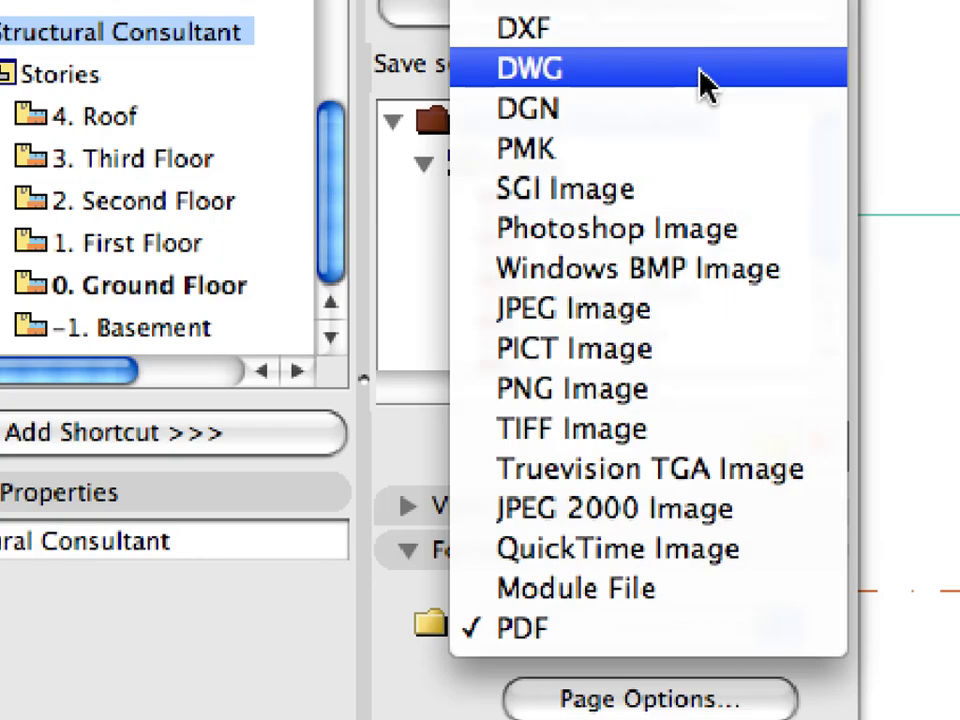
Set the output format to DWG for the Structural Consultant item and publish this set.
{"action": "left_click", "coordinate": [699, 81]}
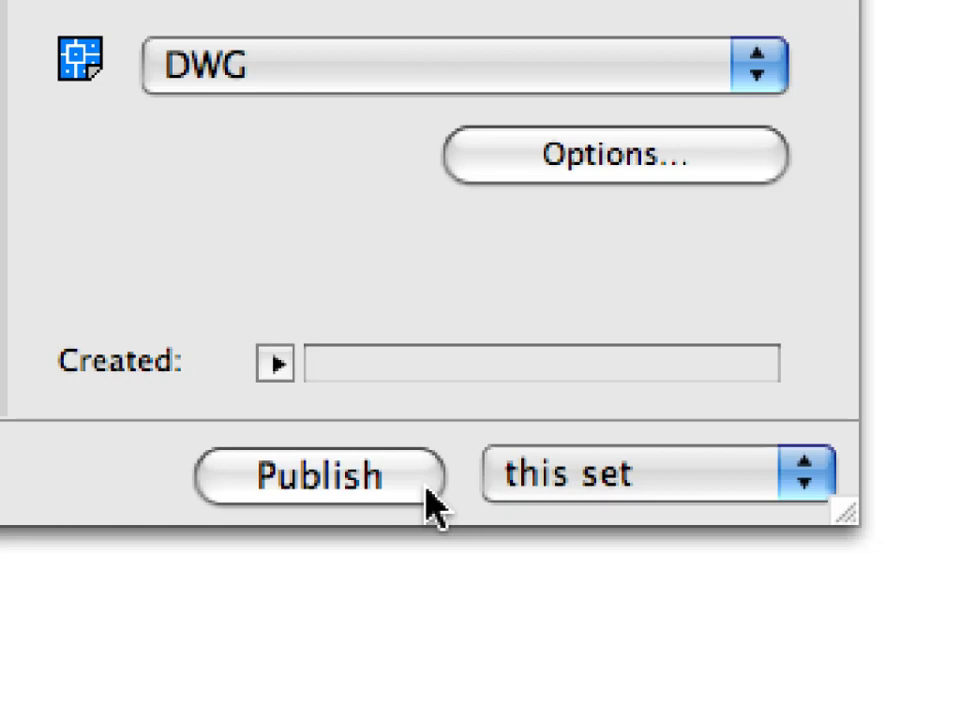
{"action": "left_click", "coordinate": [425, 488]}
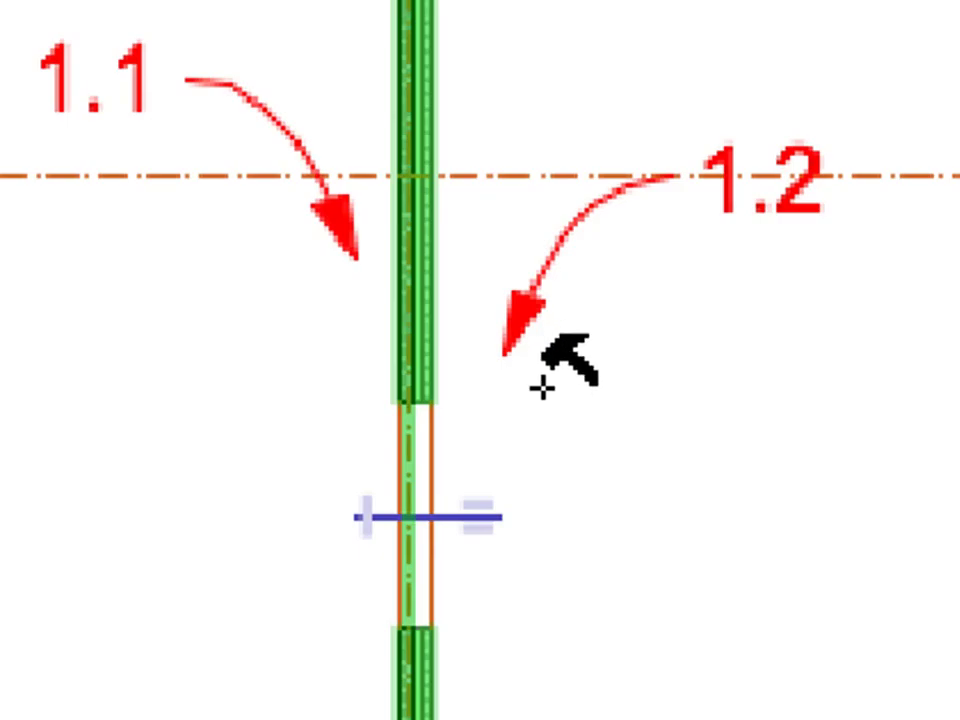
Place the dimension lines for the selected wall at marker 1.2.
{"action": "left_click", "coordinate": [514, 354]}
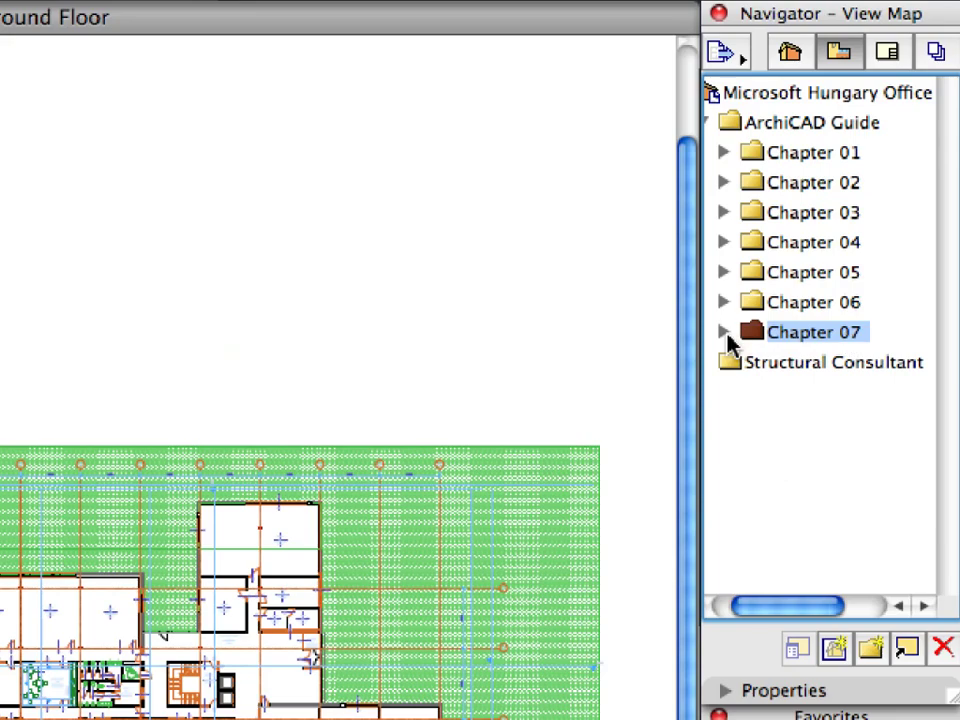
Expand Chapter 07 in the View Map and open the 7.1.1 Dimensioning view.
{"action": "left_click", "coordinate": [727, 334]}
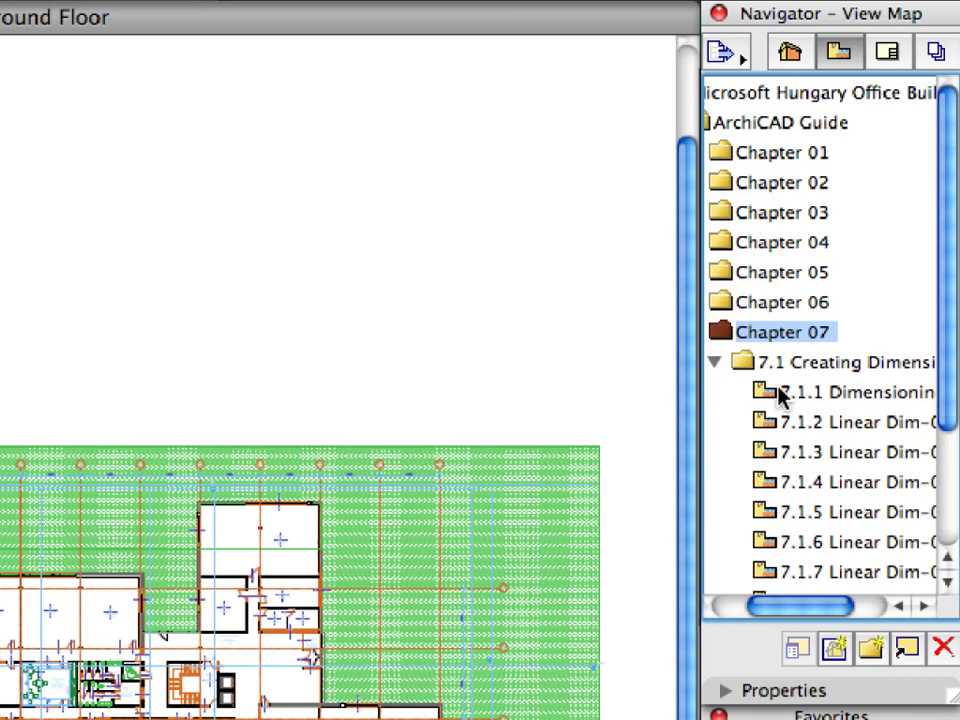
{"action": "double_click", "coordinate": [780, 393]}
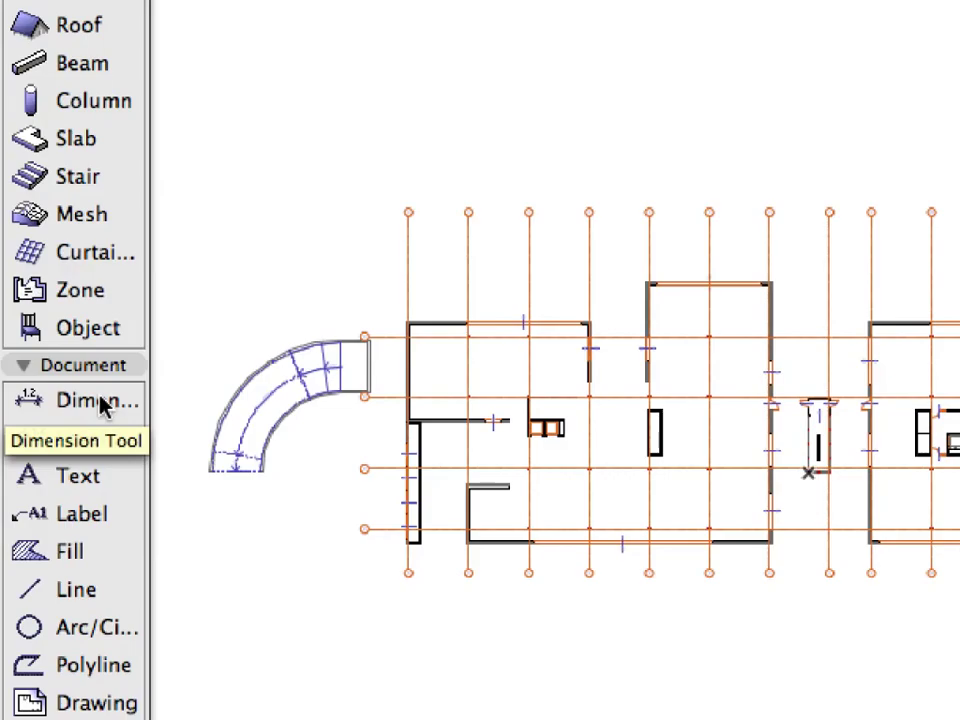
Activate the Dimension tool with the Linear Dim-02 favorite and turn on Suspend Groups.
{"action": "left_click", "coordinate": [100, 400]}
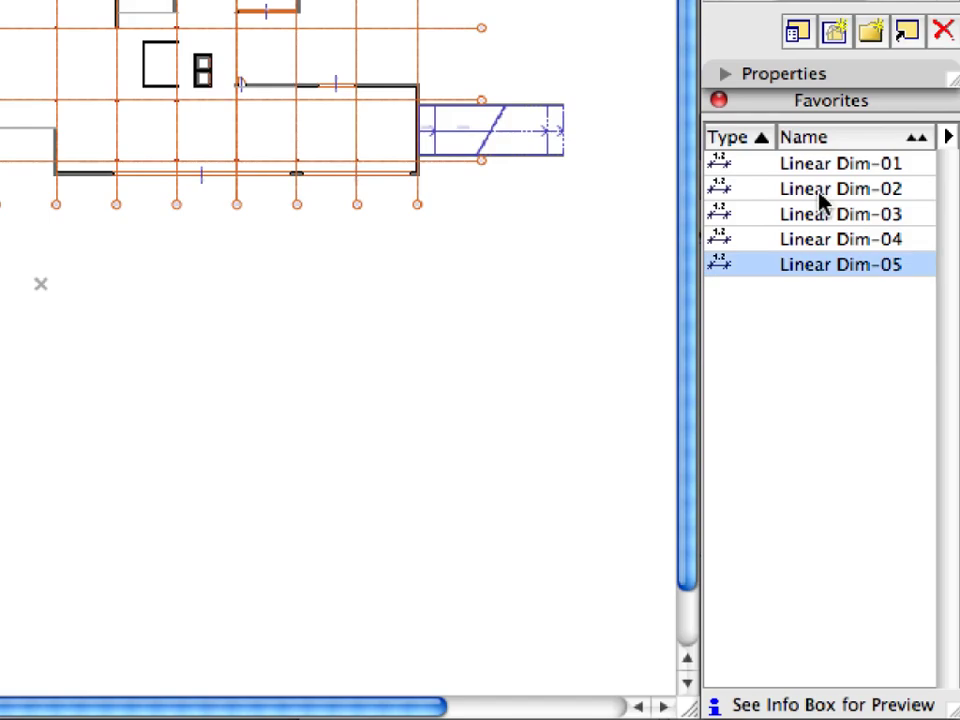
{"action": "left_click", "coordinate": [819, 192]}
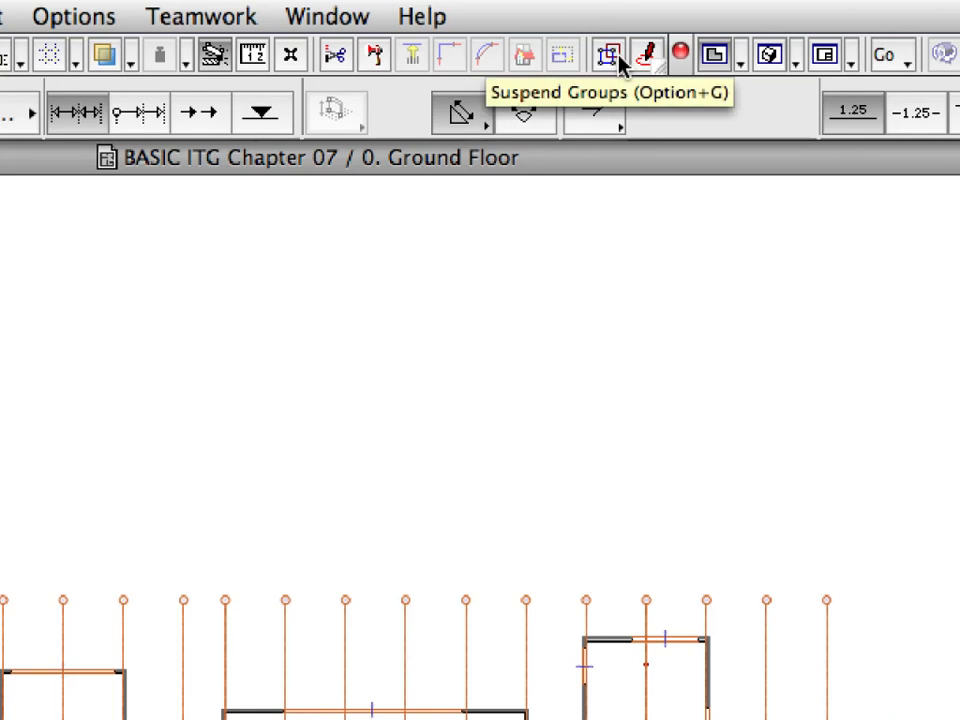
{"action": "left_click", "coordinate": [619, 61]}
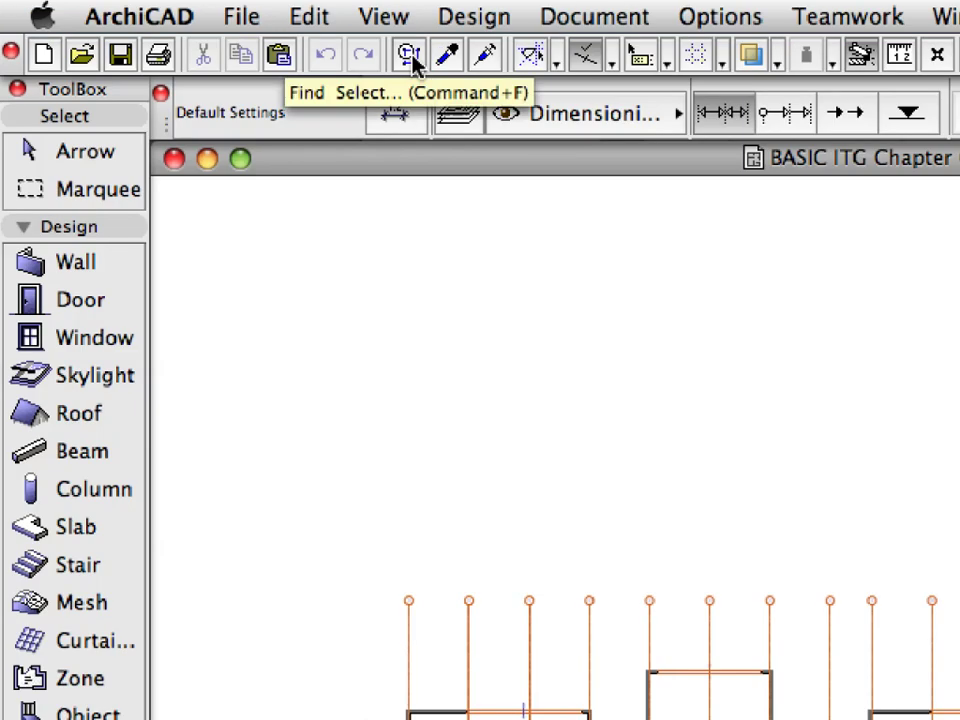
Use Find & Select with the All Profiled Ext. Walls criteria set to select the matching walls.
{"action": "left_click", "coordinate": [410, 56]}
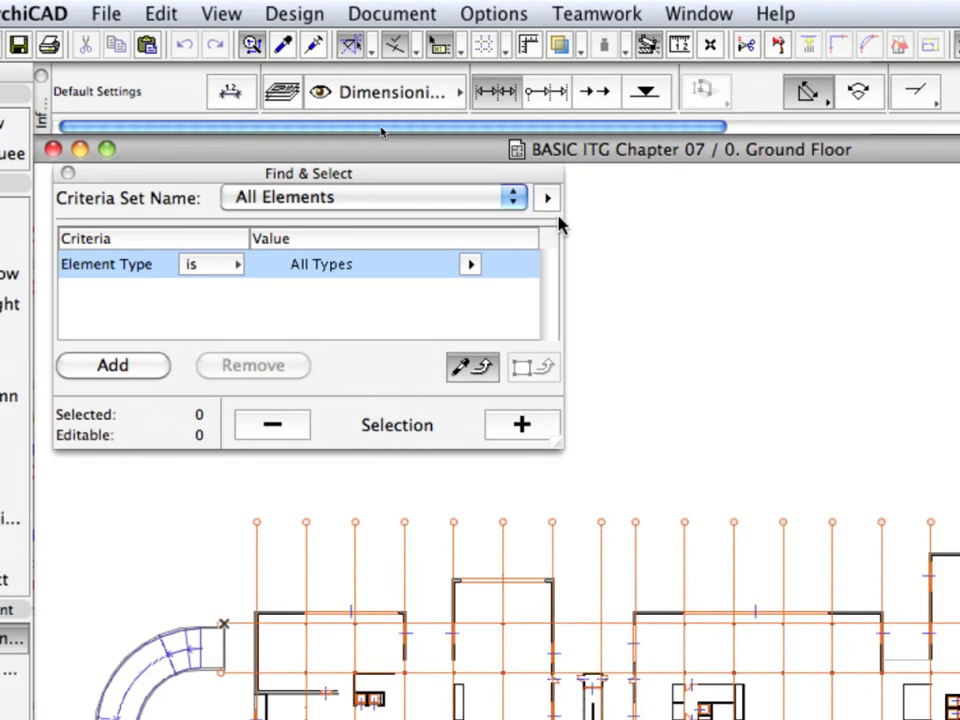
{"action": "left_click", "coordinate": [466, 204]}
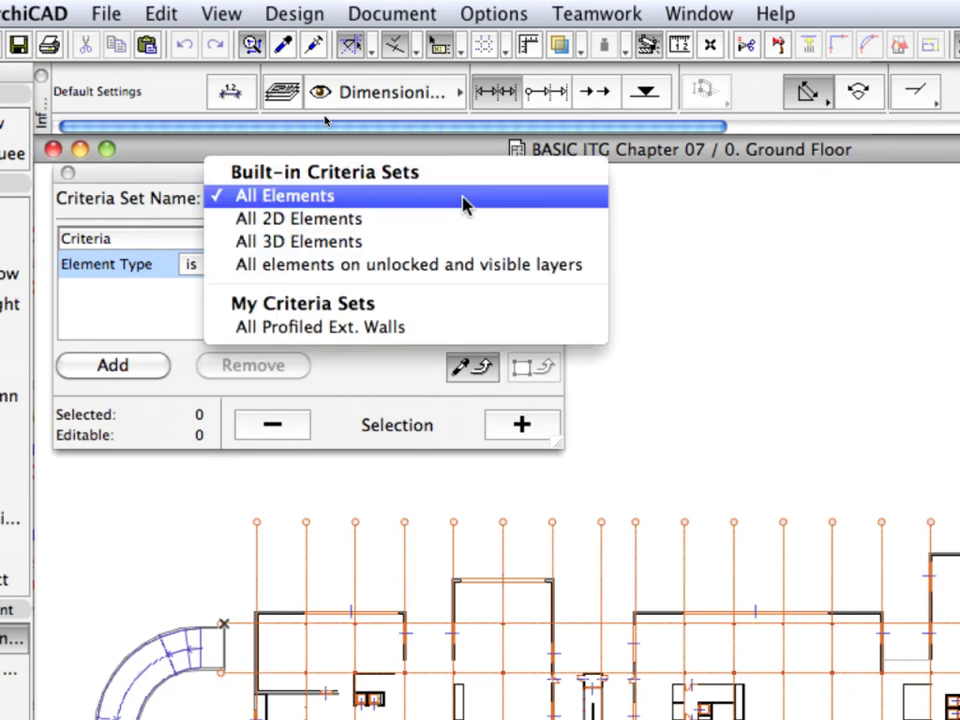
{"action": "left_click", "coordinate": [470, 333]}
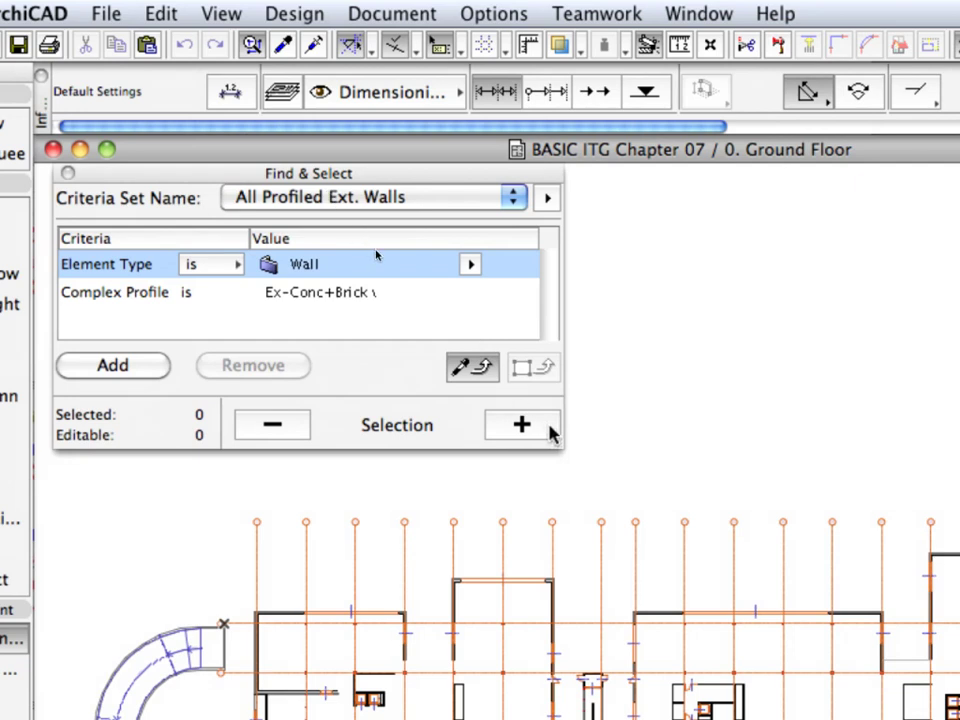
{"action": "left_click", "coordinate": [521, 425]}
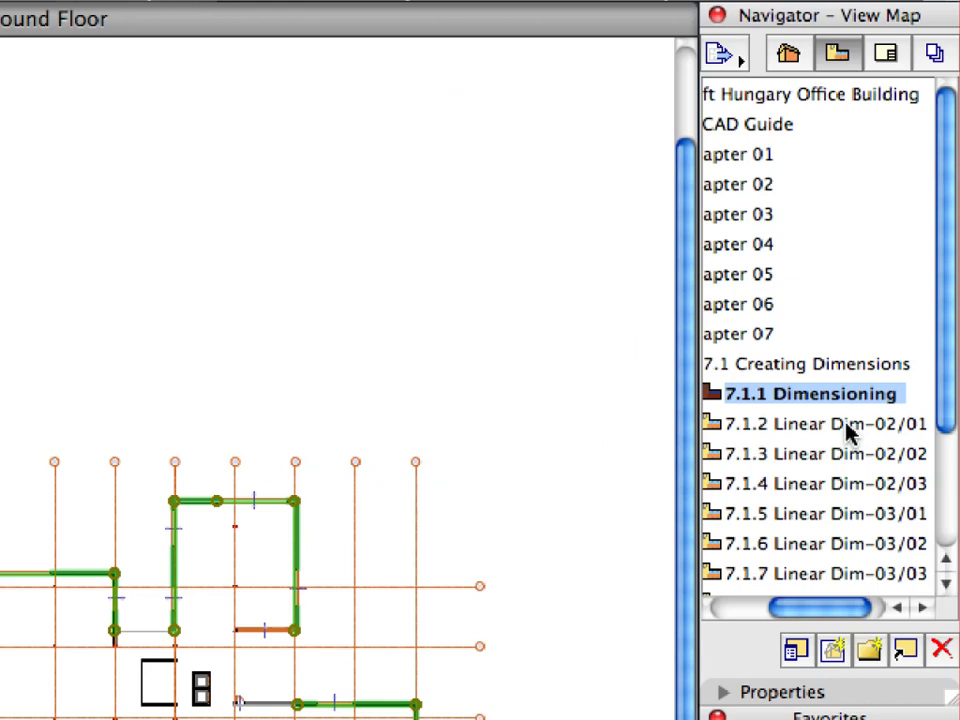
Open the 7.1.2 Linear Dim-02/01 view from the View Map.
{"action": "left_click", "coordinate": [901, 281]}
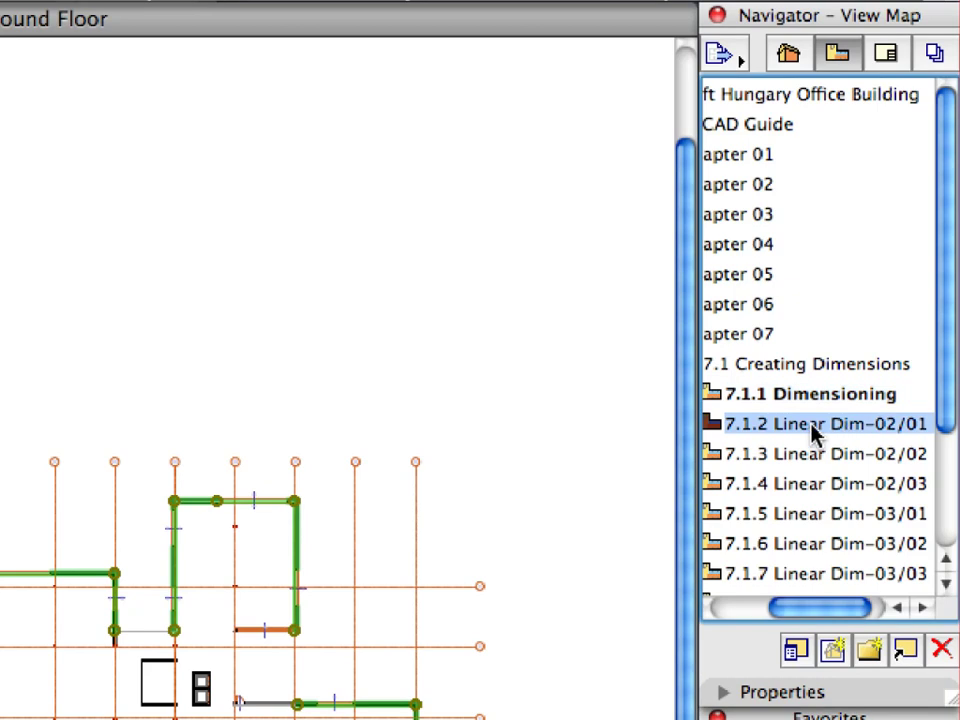
{"action": "double_click", "coordinate": [811, 425]}
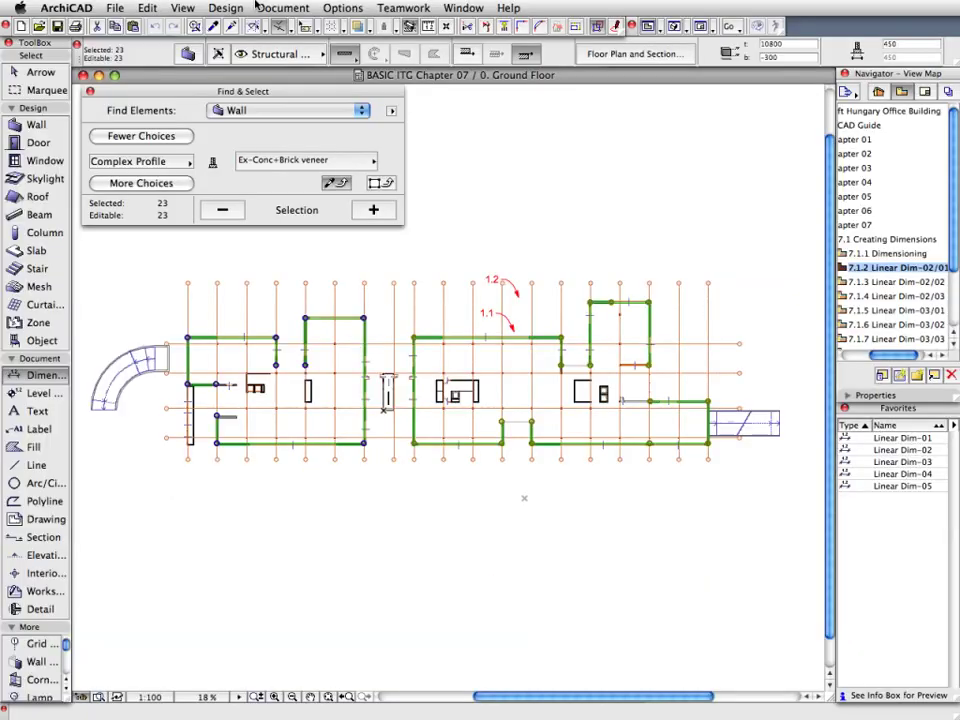
Apply automatic exterior dimensioning to the selected walls with object centers, Overall Dimension, 500 between dimension lines, and dimensions placed on four sides.
{"action": "left_click", "coordinate": [283, 8]}
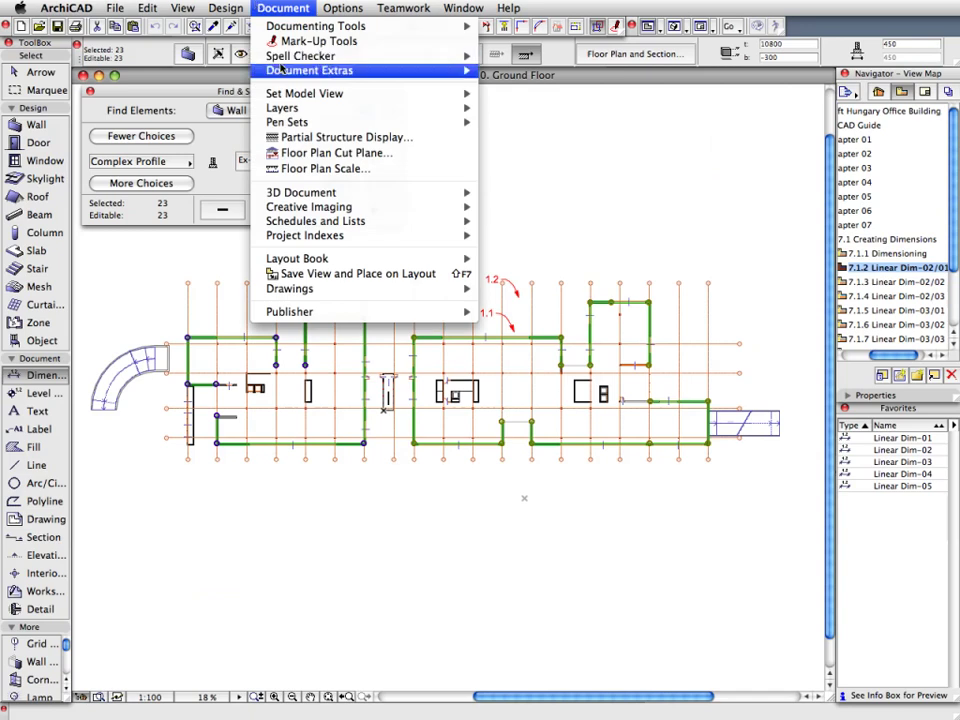
{"action": "mouse_move", "coordinate": [263, 72]}
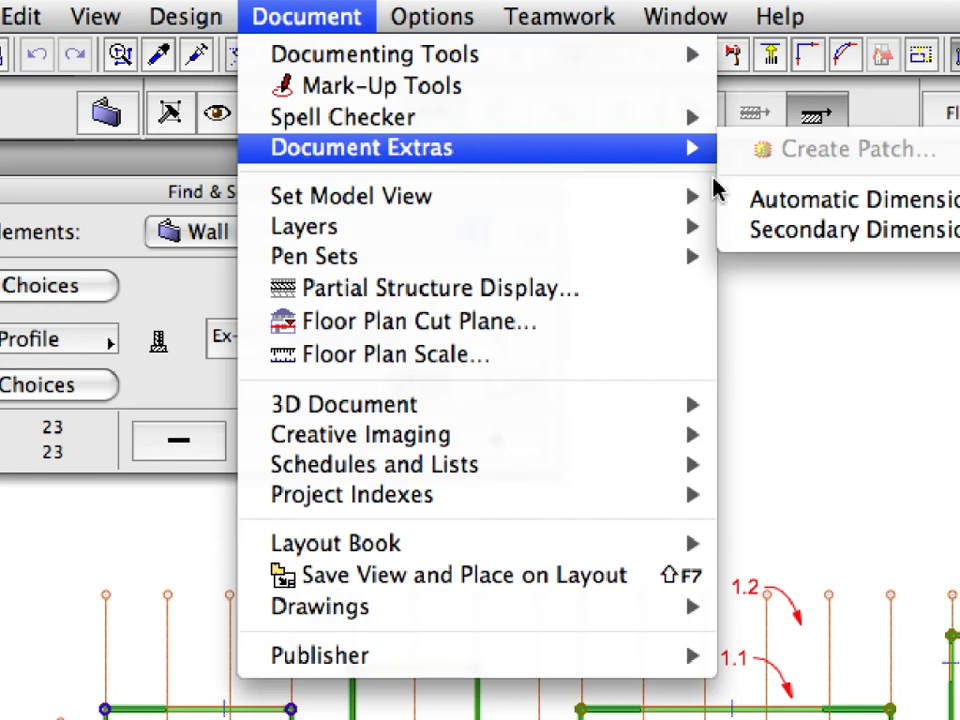
{"action": "mouse_move", "coordinate": [545, 103]}
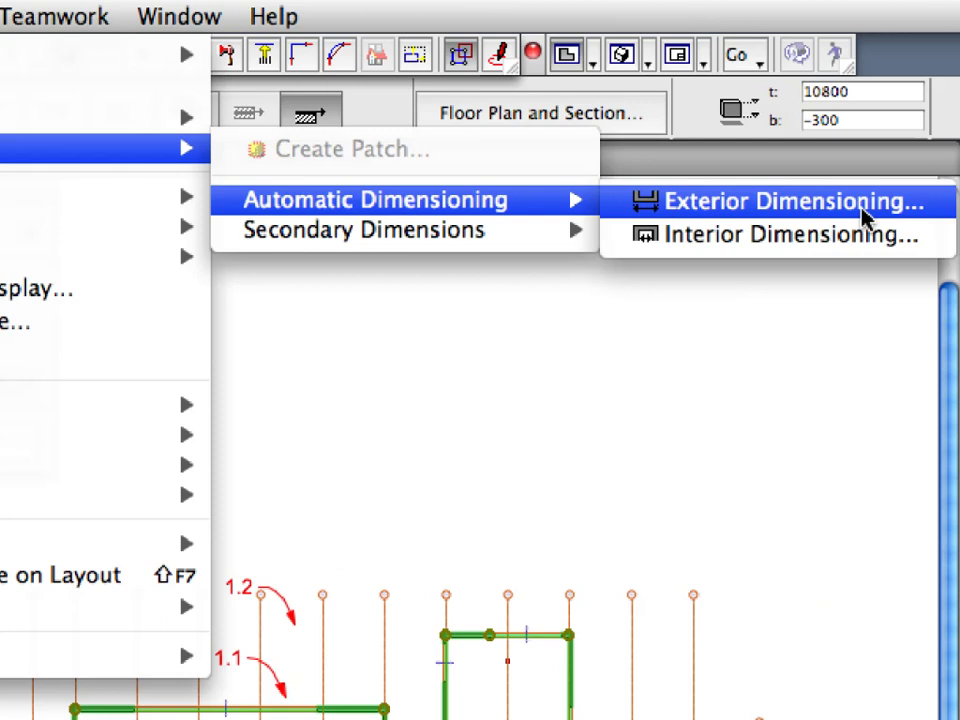
{"action": "left_click", "coordinate": [922, 213]}
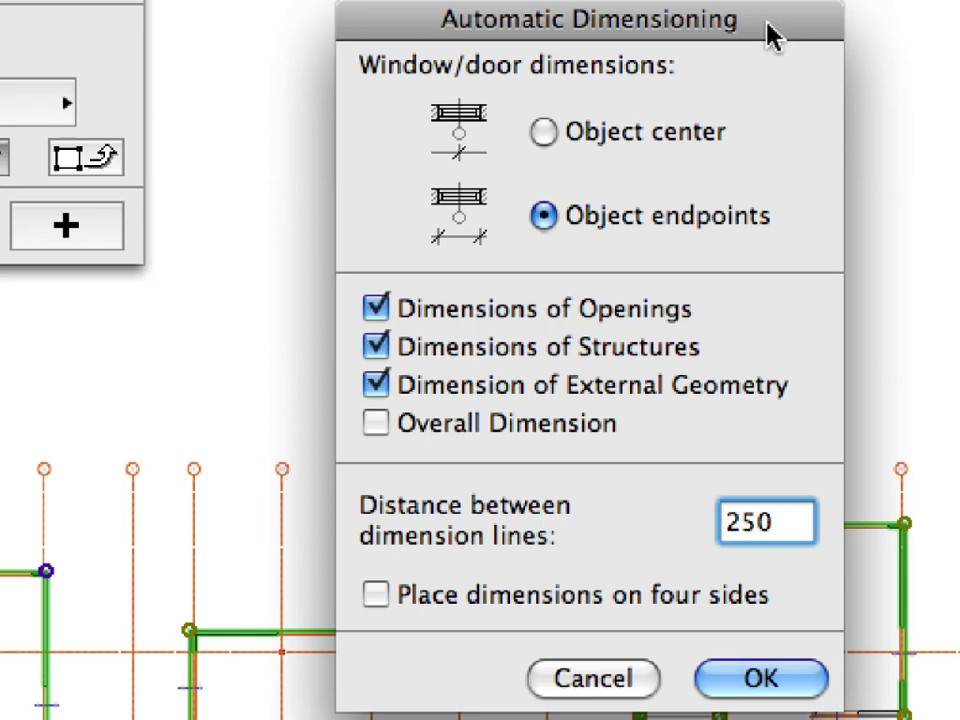
{"action": "left_click", "coordinate": [549, 134]}
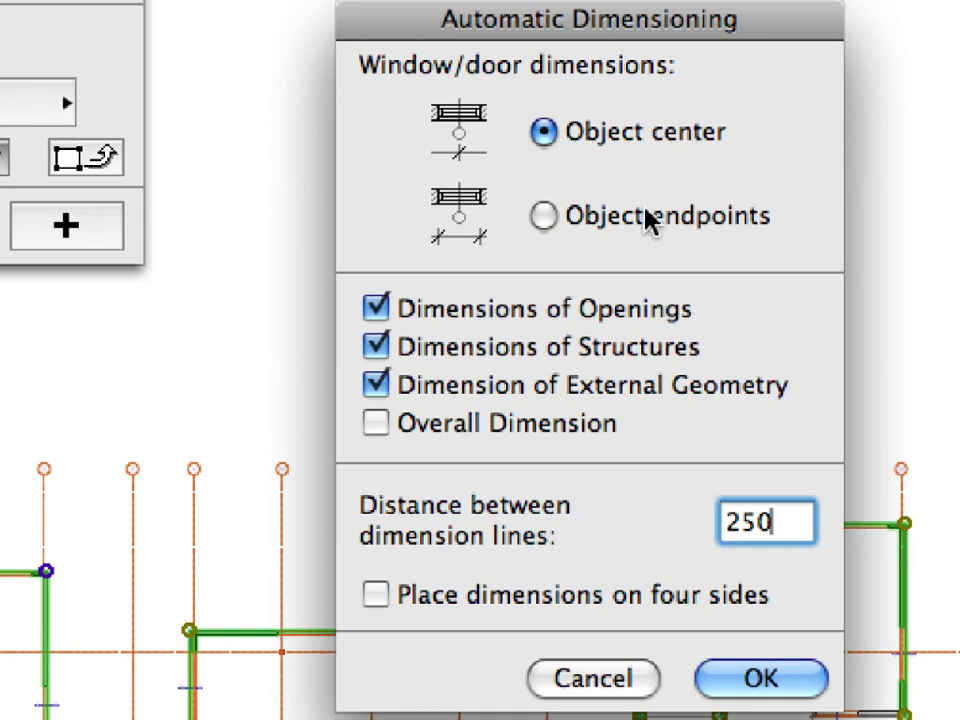
{"action": "left_click", "coordinate": [380, 425]}
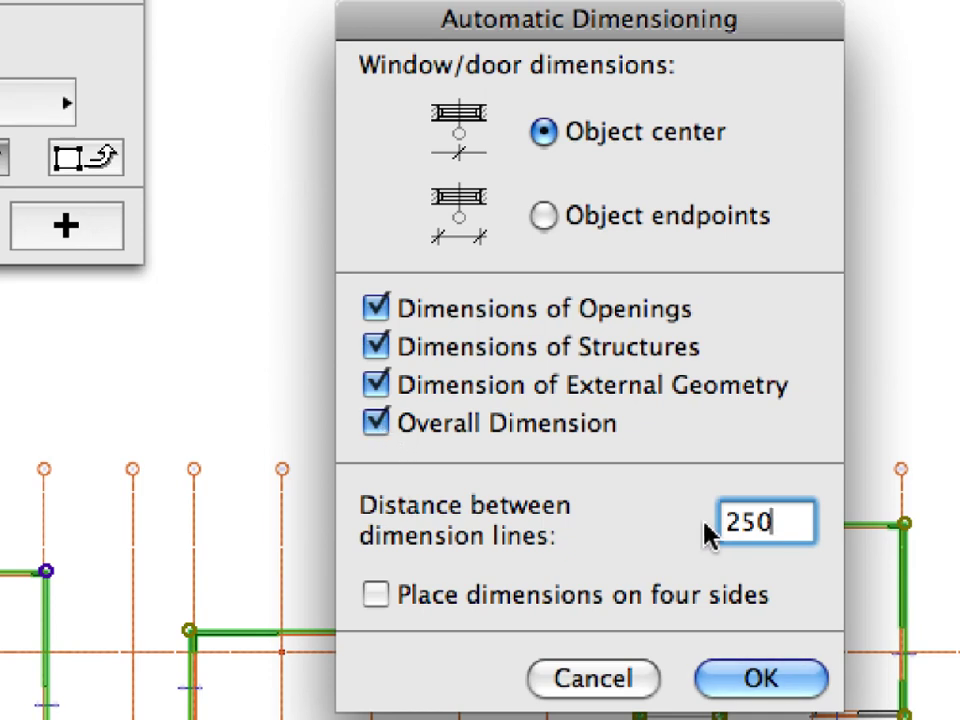
{"action": "left_click_drag", "start_coordinate": [786, 521], "coordinate": [730, 525]}
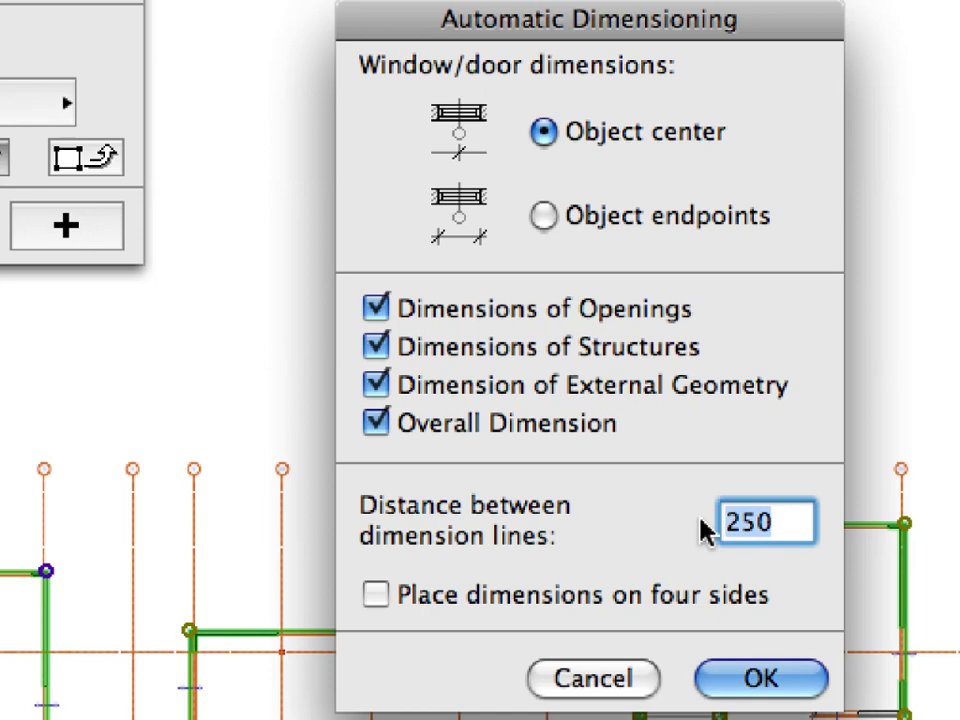
{"action": "type", "text": "500"}
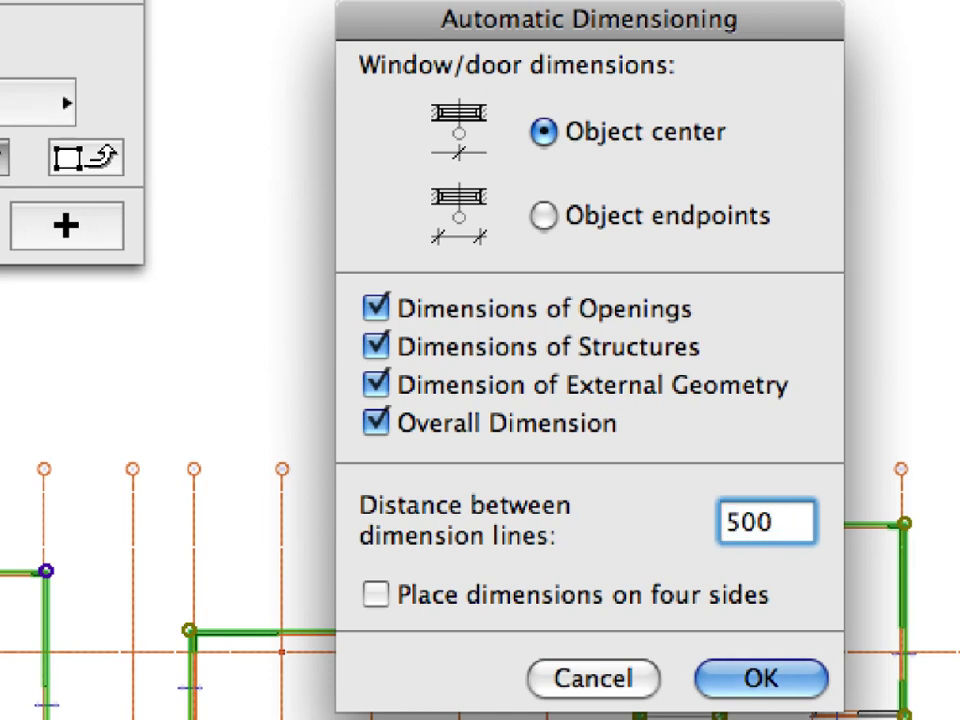
{"action": "left_click", "coordinate": [379, 597]}
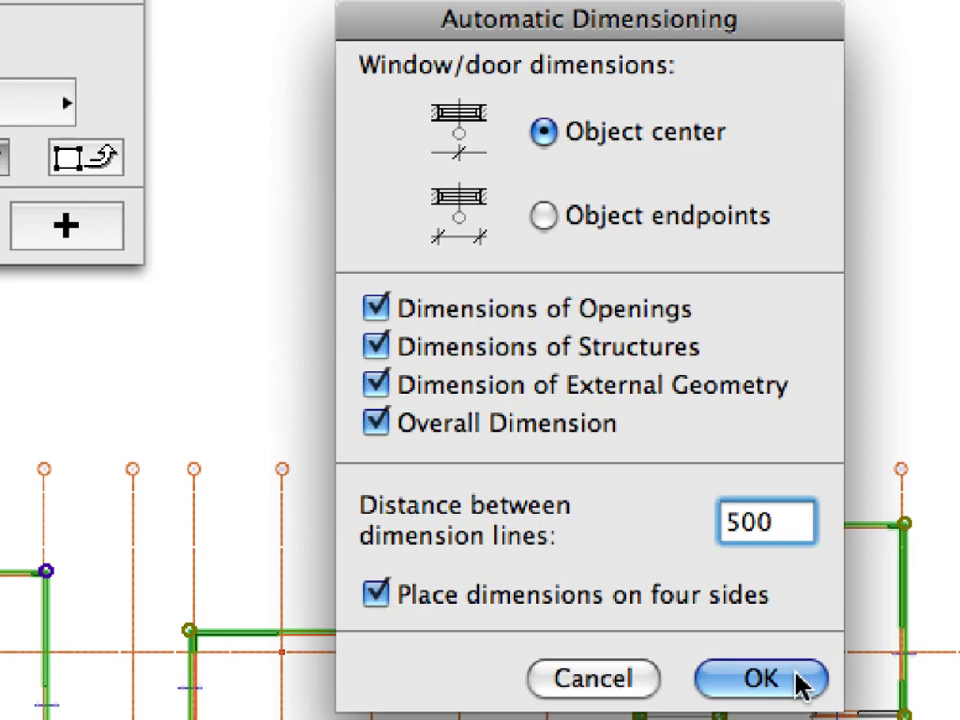
{"action": "left_click", "coordinate": [760, 679]}
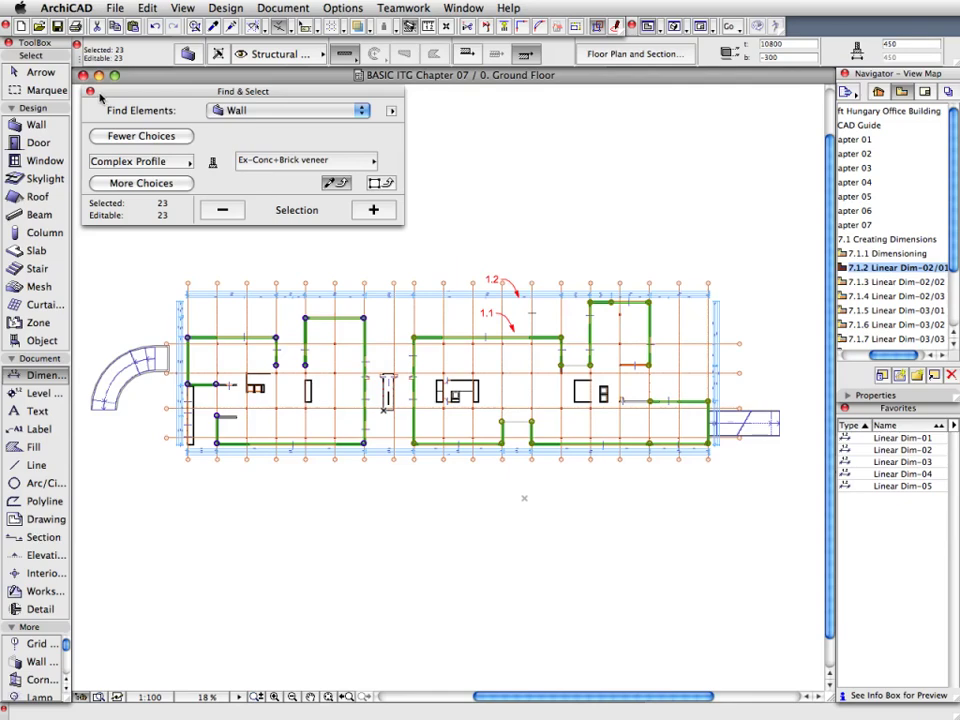
Close the Find & Select palette and deselect the walls.
{"action": "left_click", "coordinate": [90, 92]}
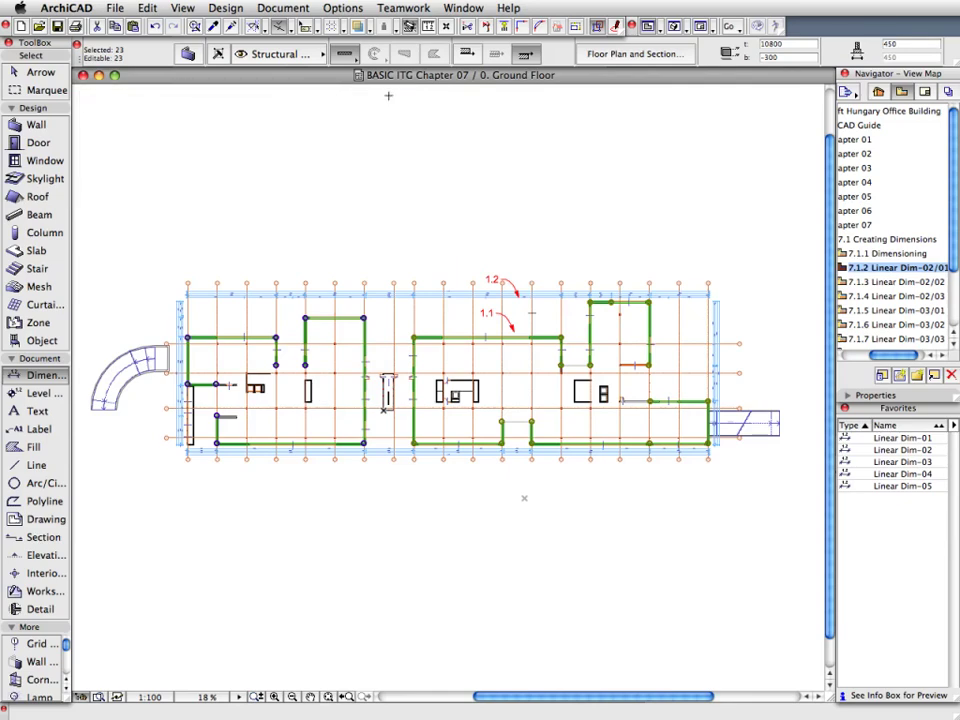
{"action": "key", "text": "Escape"}
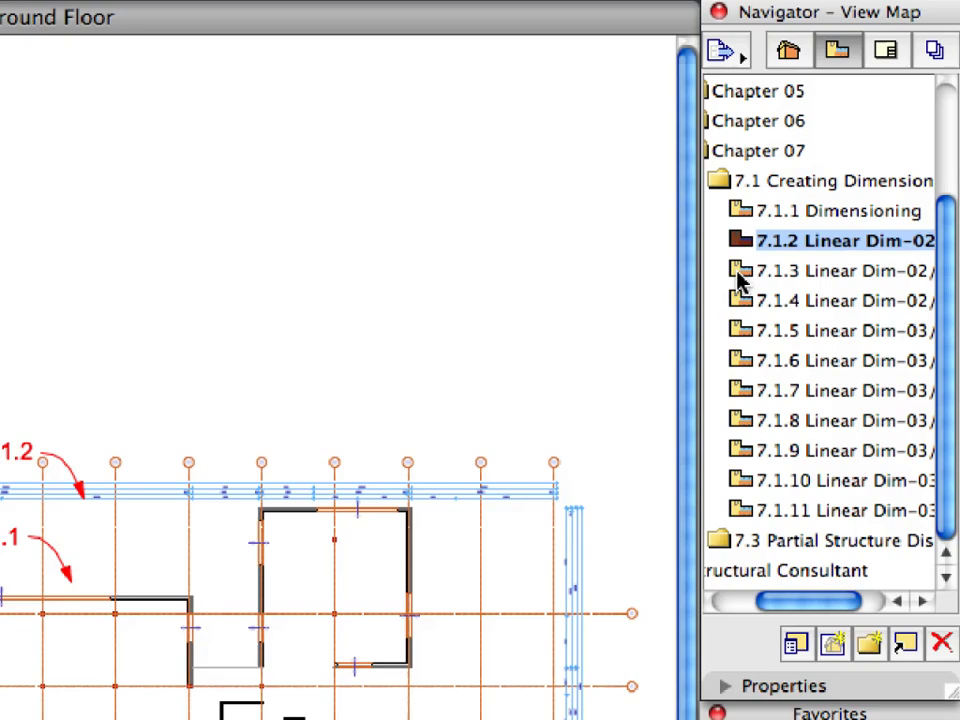
Open the 7.1.3 Linear Dim-02/02 view and turn off Suspend Groups.
{"action": "left_click", "coordinate": [854, 281]}
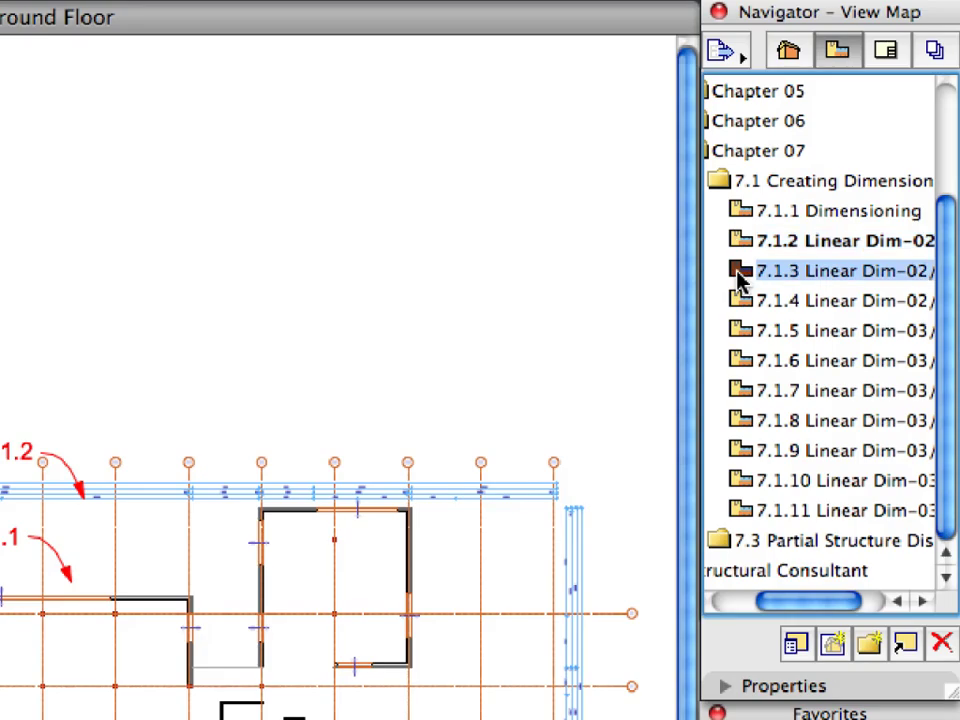
{"action": "double_click", "coordinate": [740, 276]}
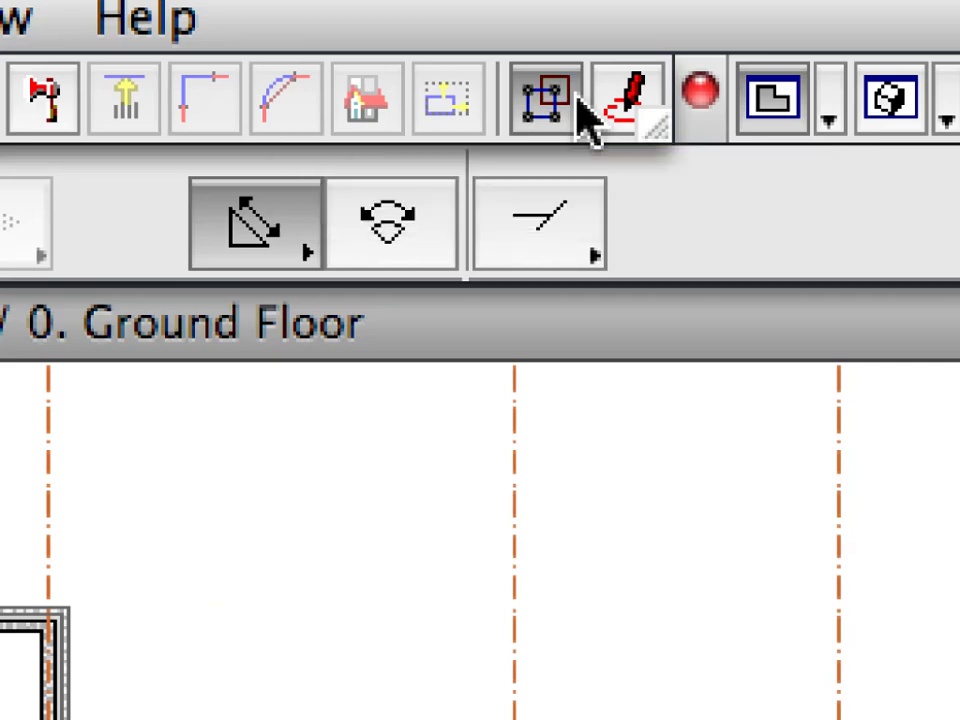
{"action": "left_click", "coordinate": [545, 100]}
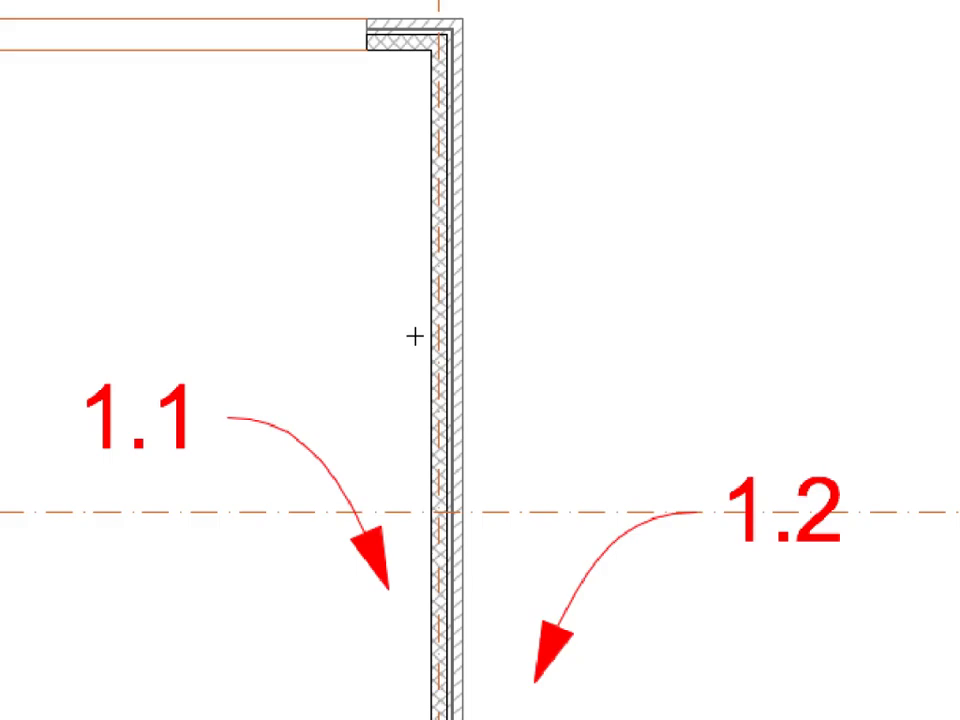
Add automatic exterior dimensions to the grouped exterior walls at marker 1.1 with four-side placement turned off, placing the lines at marker 1.2, and deselect the walls.
{"action": "mouse_move", "coordinate": [433, 355]}
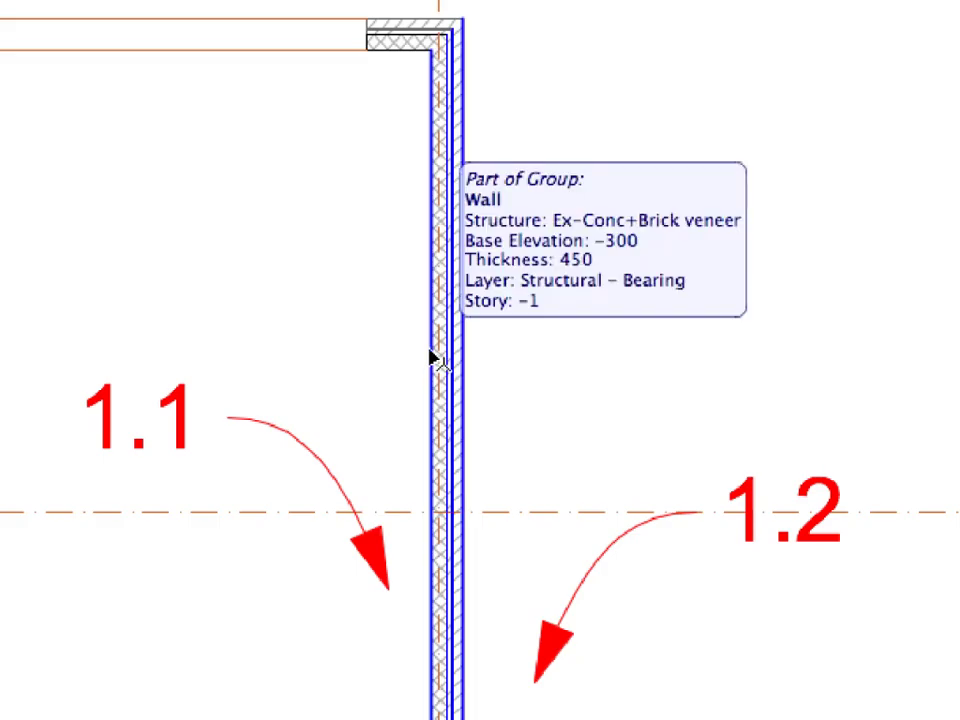
{"action": "left_click", "coordinate": [433, 355]}
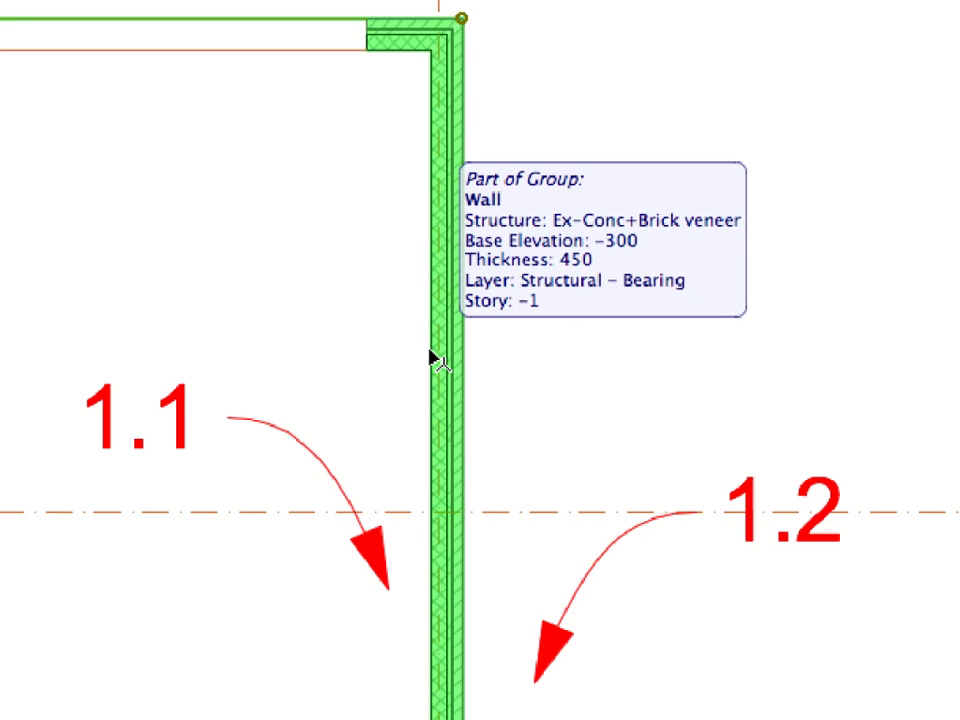
{"action": "left_click", "coordinate": [92, 16]}
{"action": "mouse_move", "coordinate": [253, 150]}
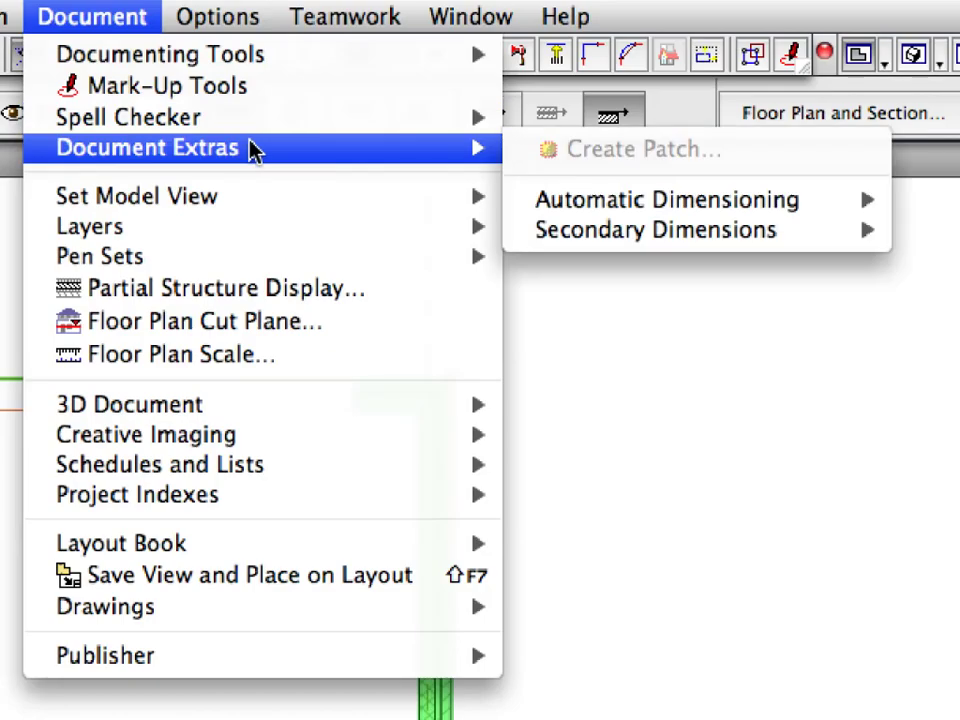
{"action": "mouse_move", "coordinate": [574, 208]}
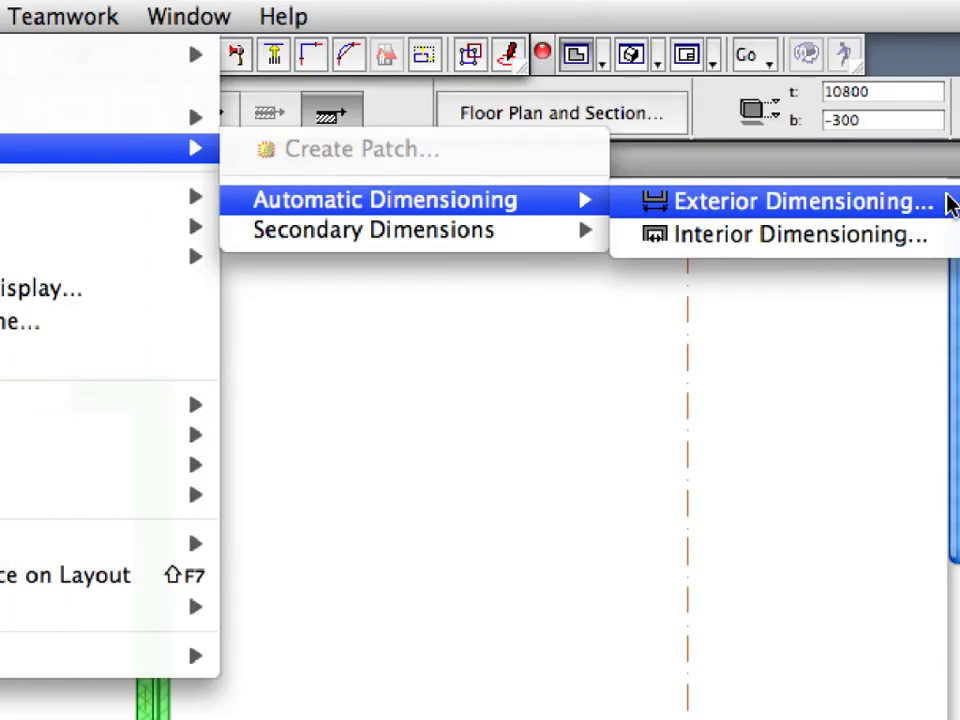
{"action": "left_click", "coordinate": [950, 204]}
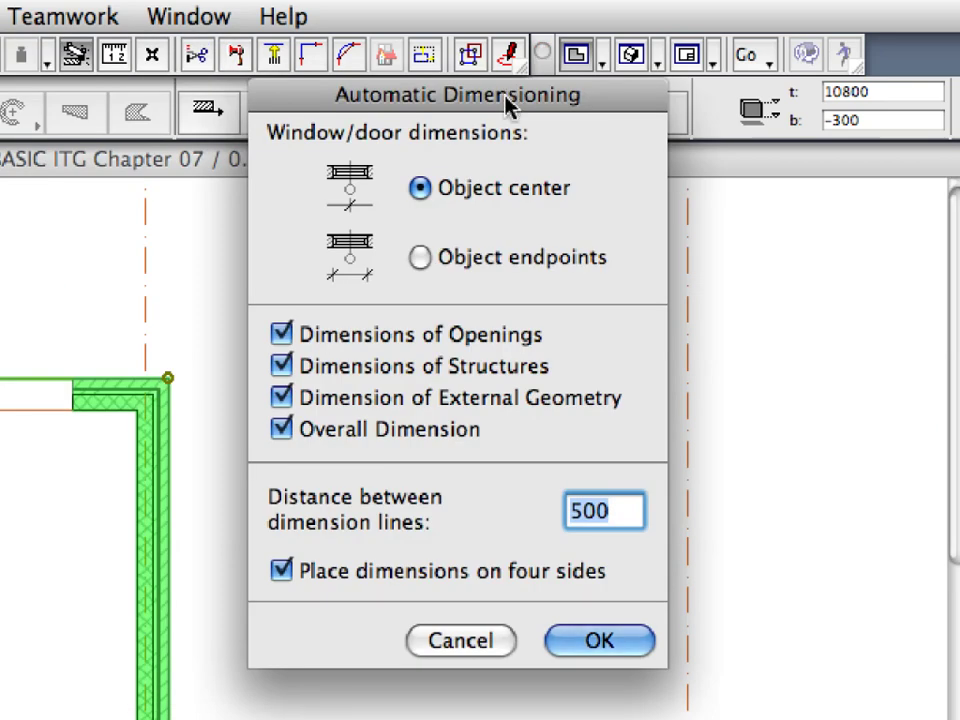
{"action": "left_click", "coordinate": [283, 572]}
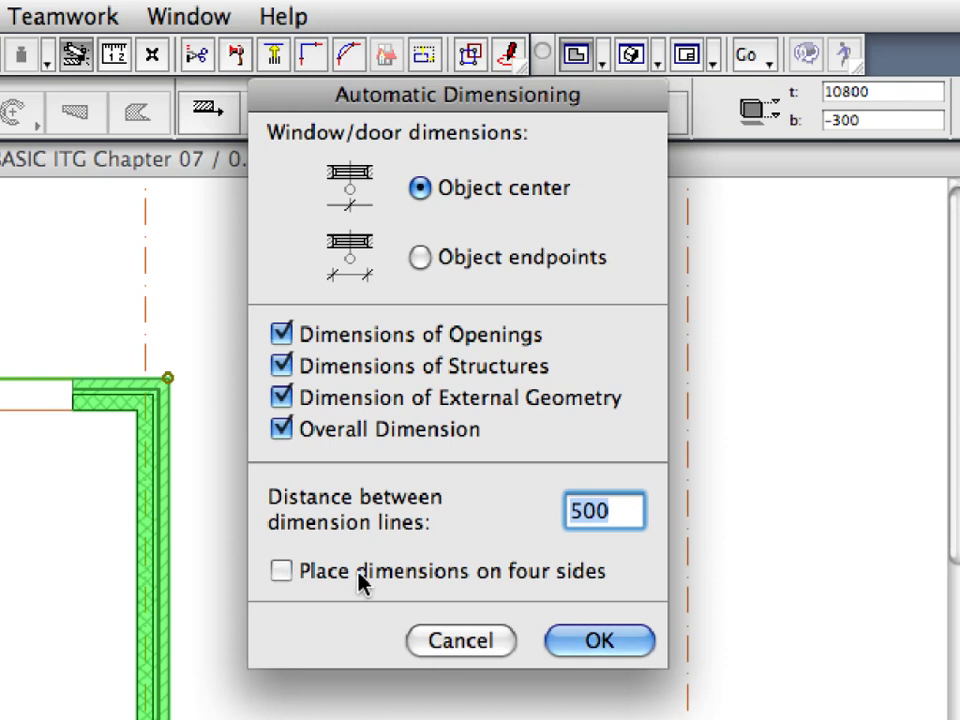
{"action": "left_click", "coordinate": [632, 643]}
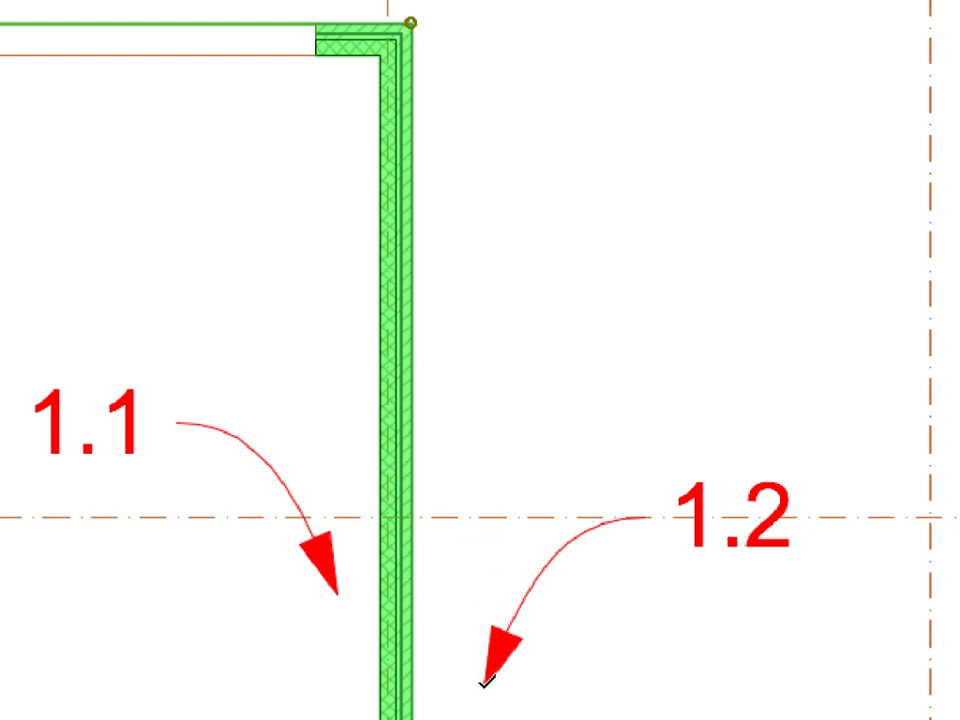
{"action": "left_click", "coordinate": [485, 681]}
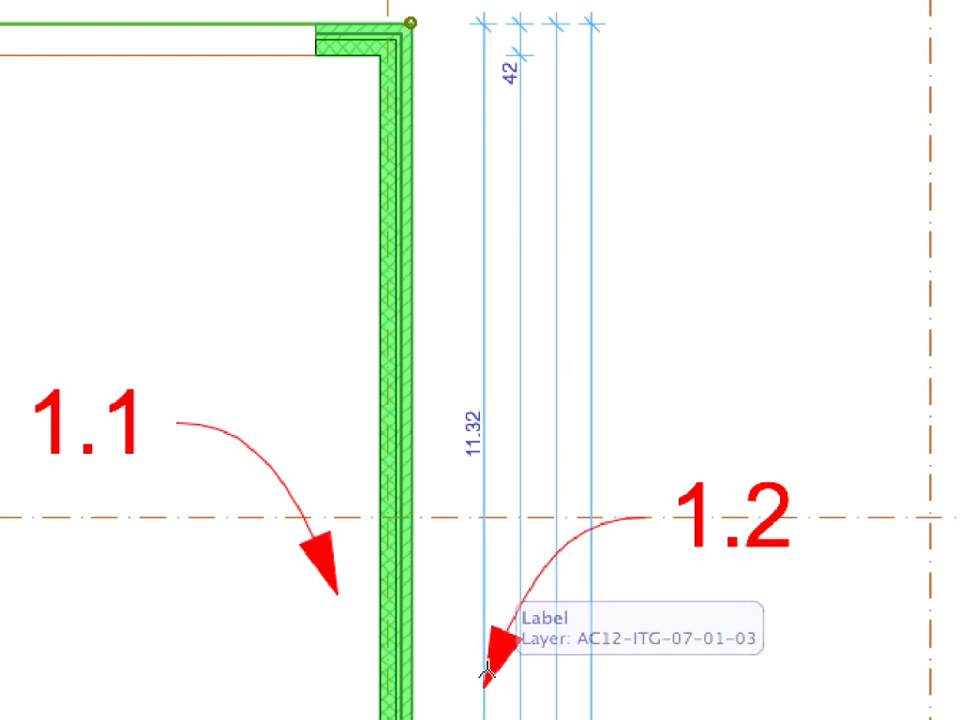
{"action": "left_click", "coordinate": [487, 488]}
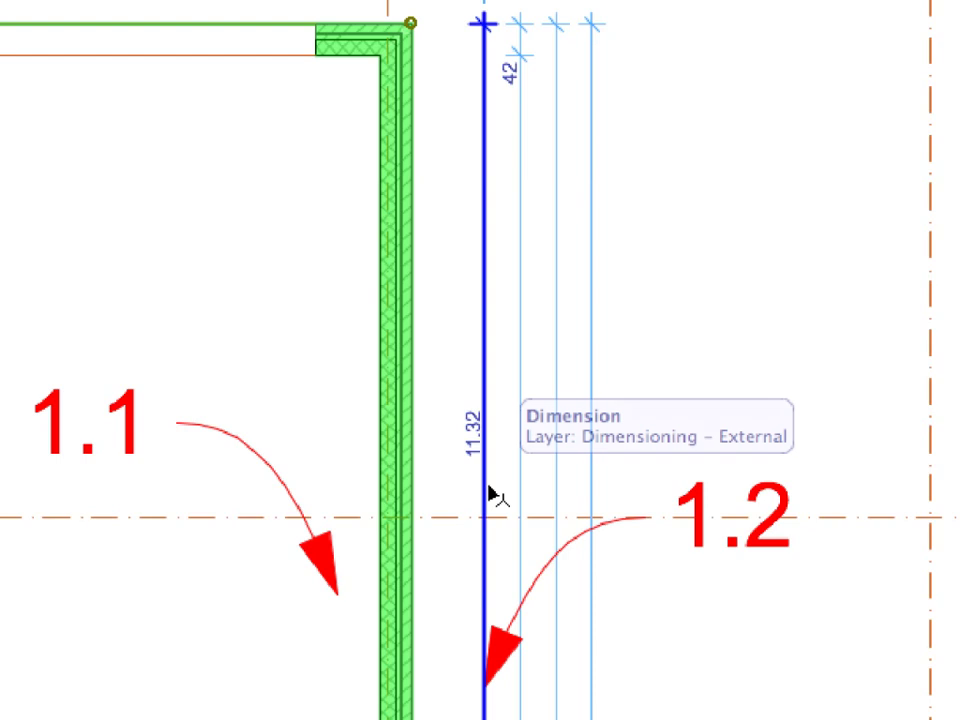
{"action": "left_click", "coordinate": [467, 484]}
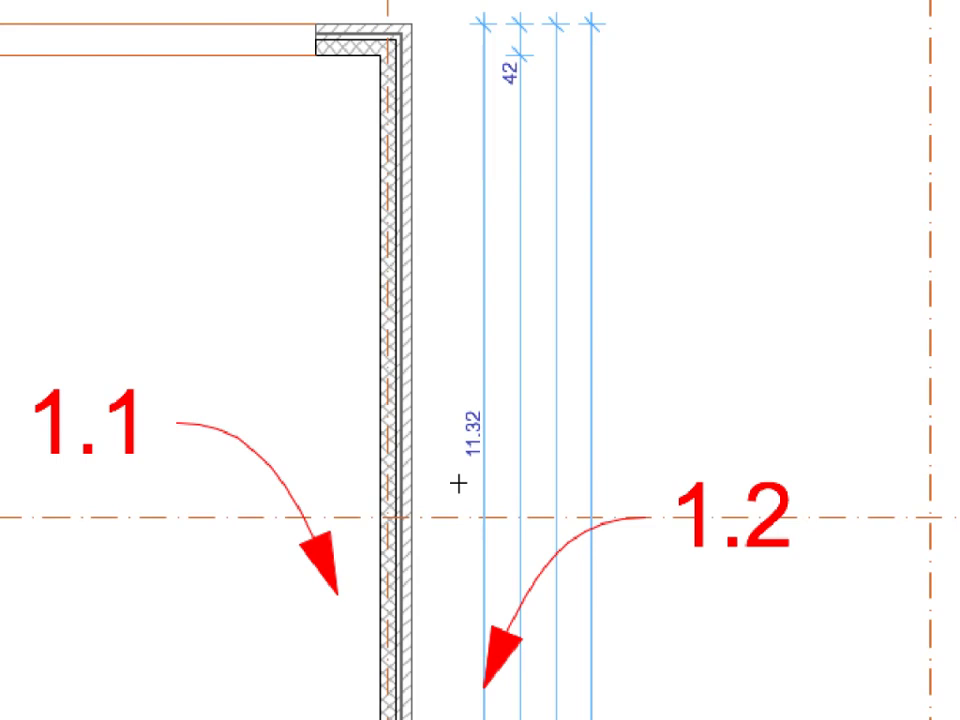
In the 7.1.4 Linear Dim-02 view, add automatic exterior dimensions to the wall group at marker 1.1, placed outside at marker 1.2.
{"action": "left_click", "coordinate": [797, 308]}
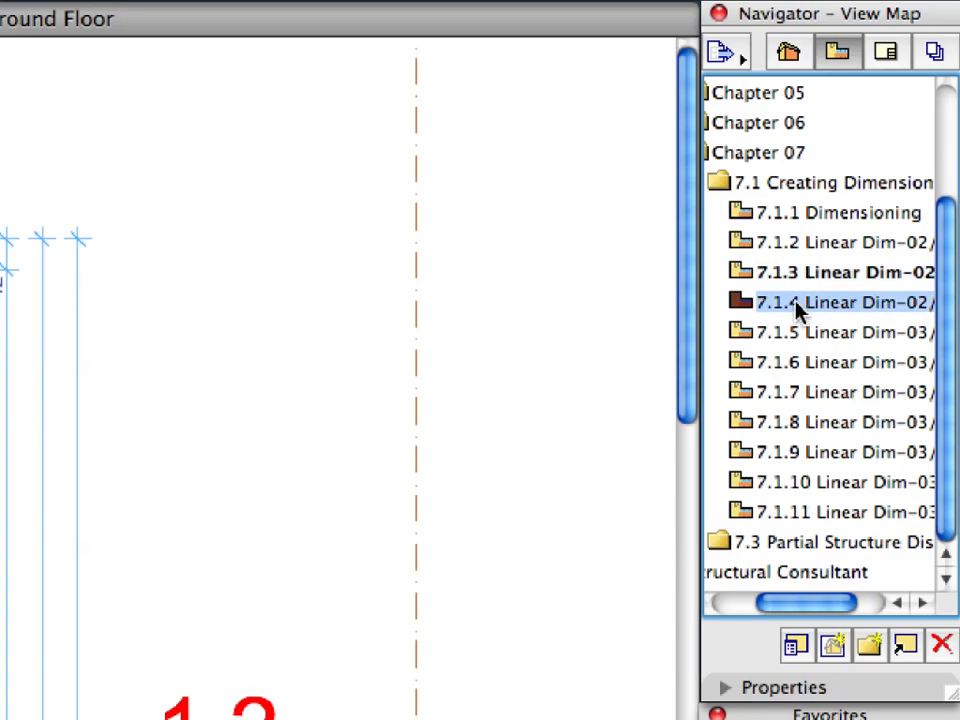
{"action": "double_click", "coordinate": [797, 308]}
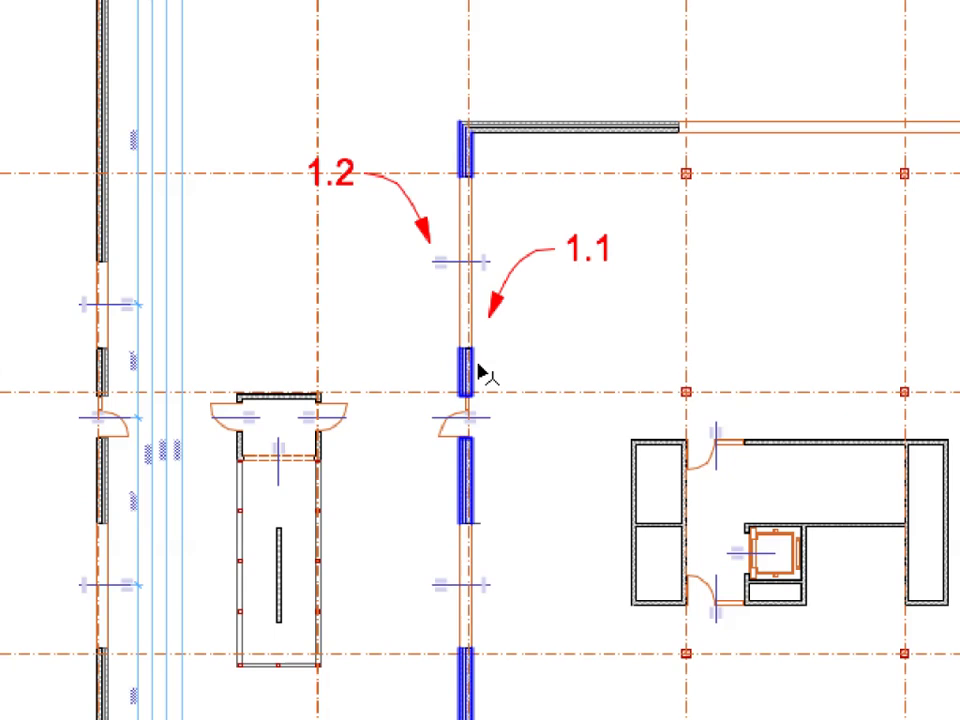
{"action": "mouse_move", "coordinate": [483, 374]}
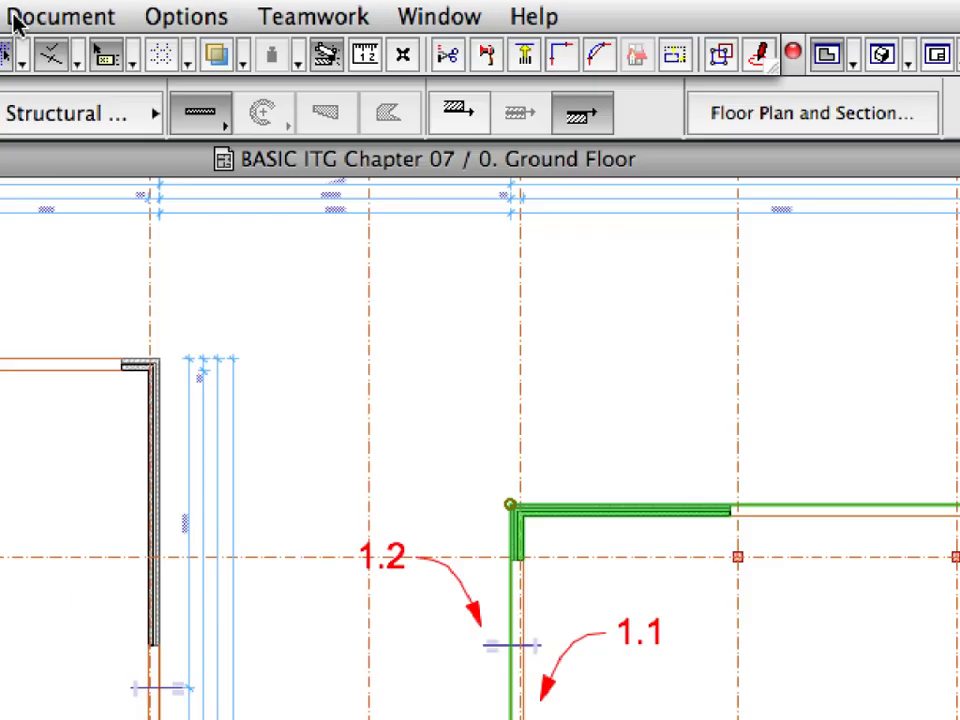
{"action": "left_click", "coordinate": [10, 16]}
{"action": "mouse_move", "coordinate": [112, 148]}
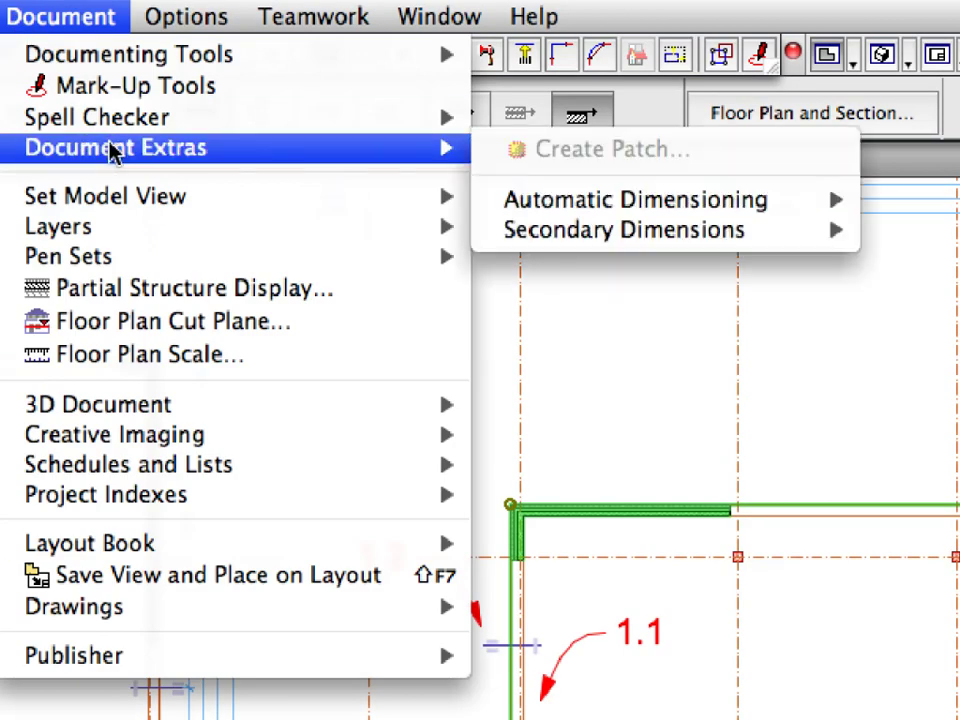
{"action": "mouse_move", "coordinate": [658, 199]}
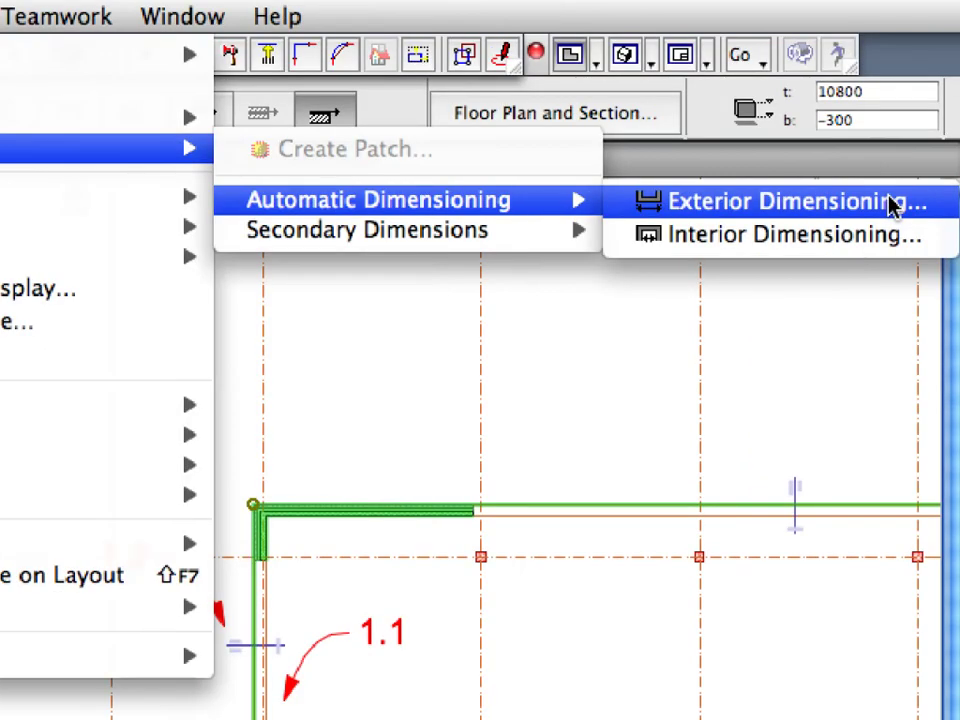
{"action": "left_click", "coordinate": [891, 204]}
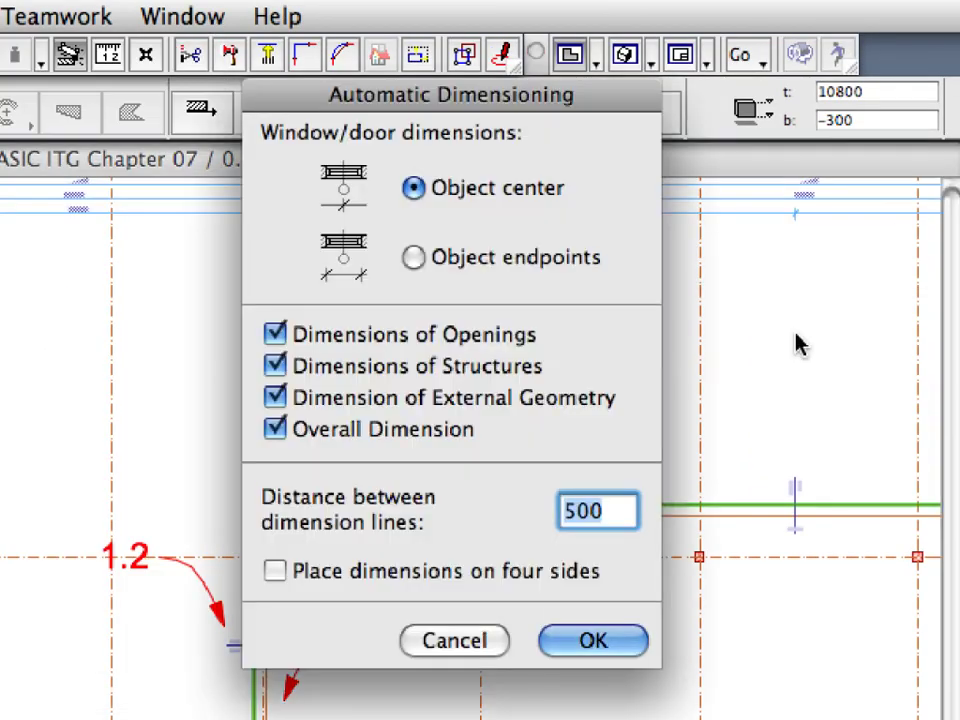
{"action": "left_click", "coordinate": [640, 643]}
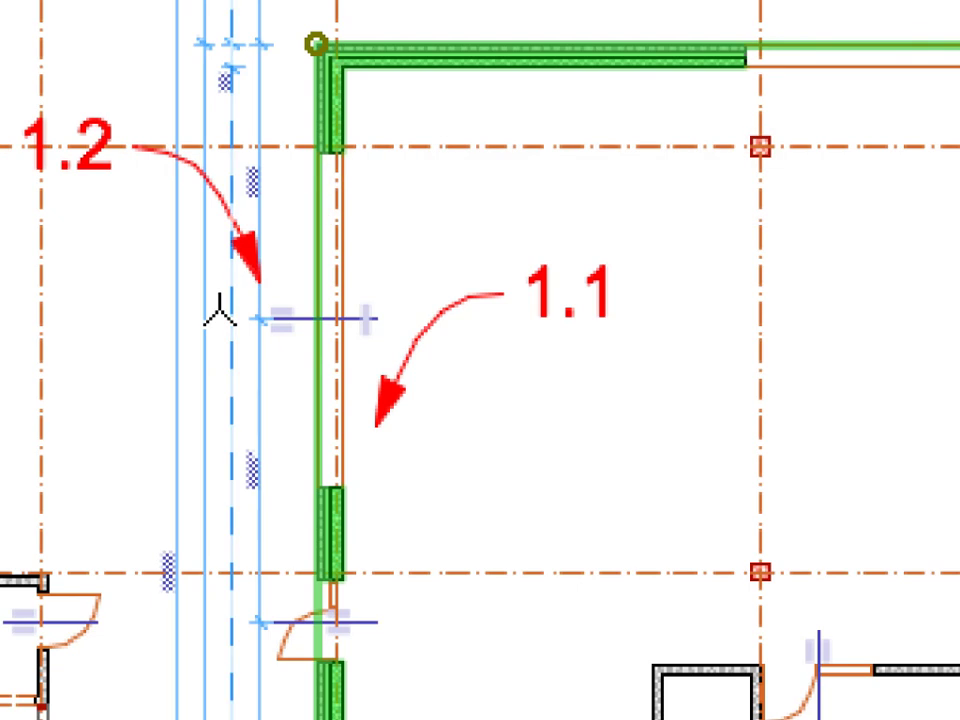
{"action": "left_click", "coordinate": [143, 319]}
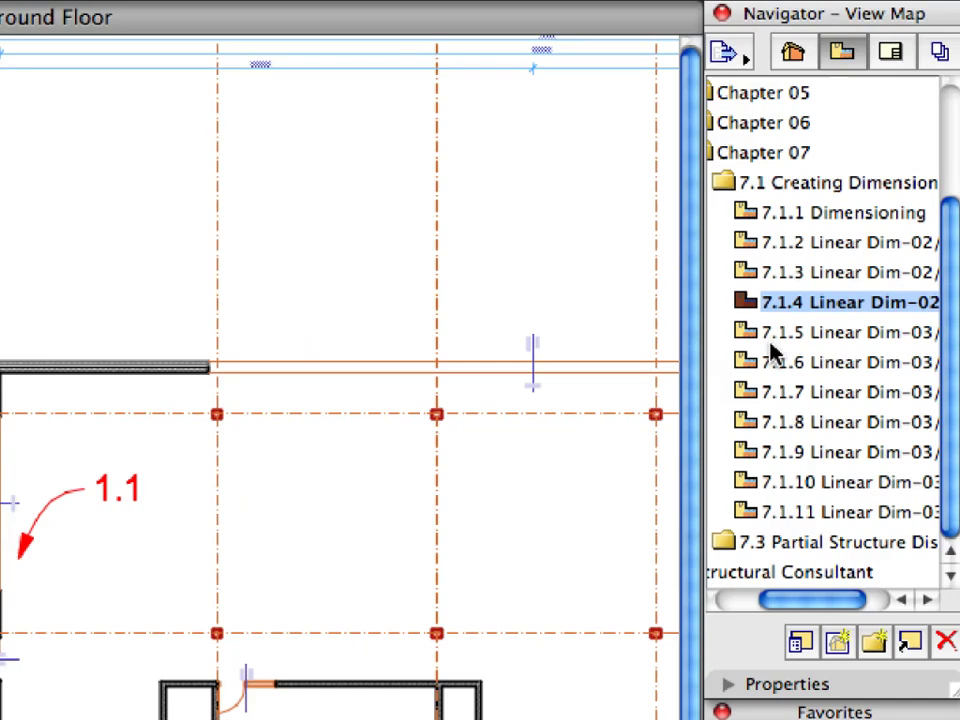
Open the 7.1.5 Linear Dim-03 view with the Linear Dim-03 favorite applied and Suspend Groups turned on.
{"action": "left_click", "coordinate": [752, 336]}
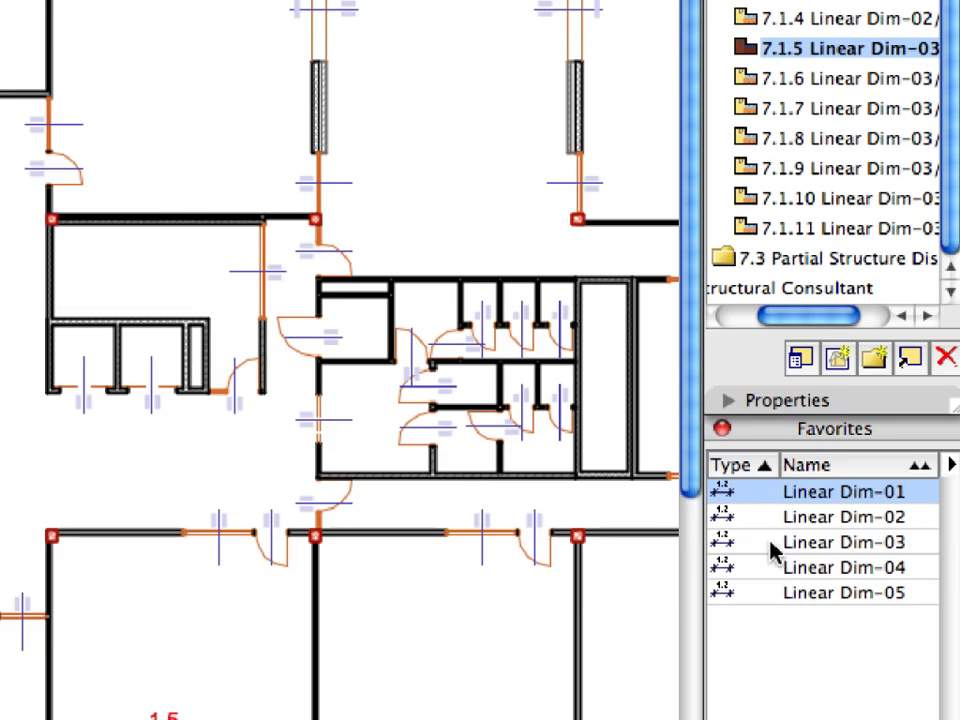
{"action": "left_click", "coordinate": [772, 664]}
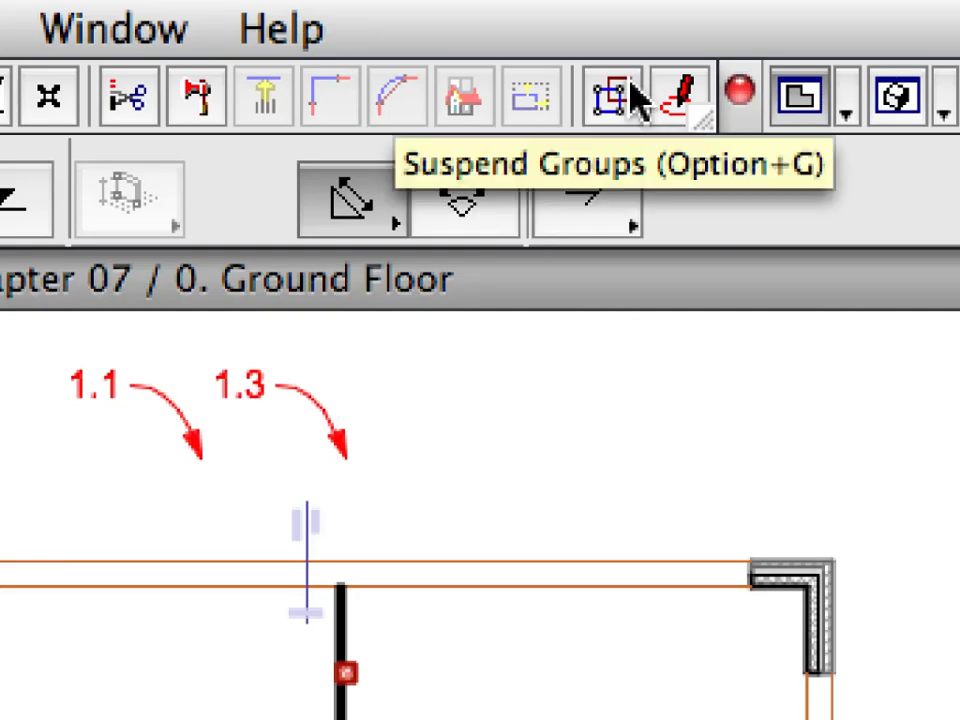
{"action": "left_click", "coordinate": [632, 86]}
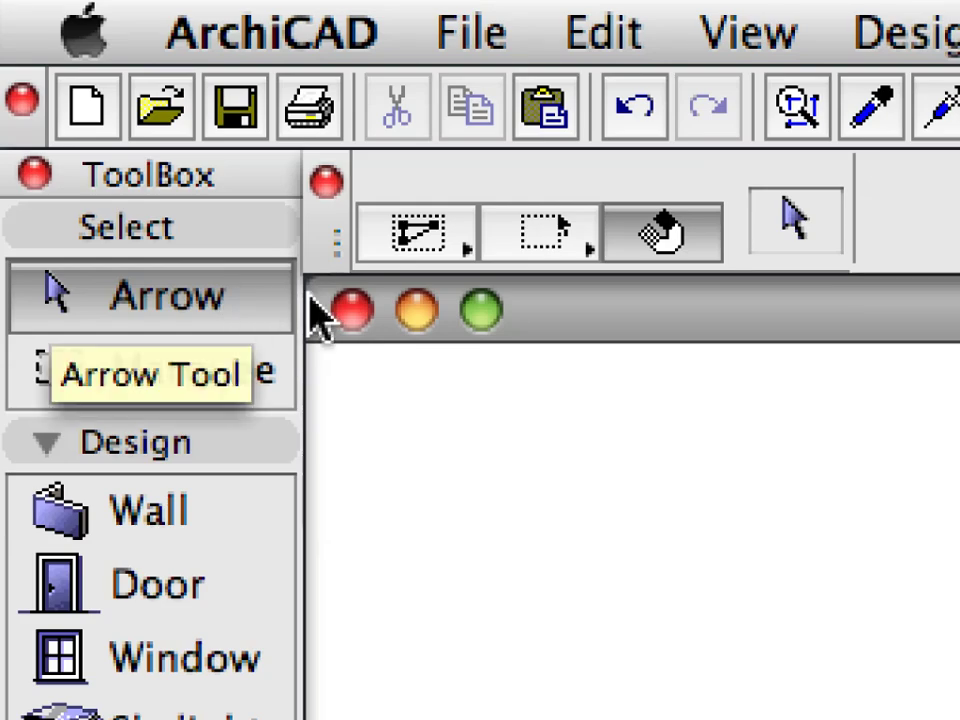
Select the elements crossed by a rectangle from marker 1.1 to 1.2 and set automatic interior dimensioning to use column object endpoints.
{"action": "left_click_drag", "start_coordinate": [470, 266], "coordinate": [521, 252]}
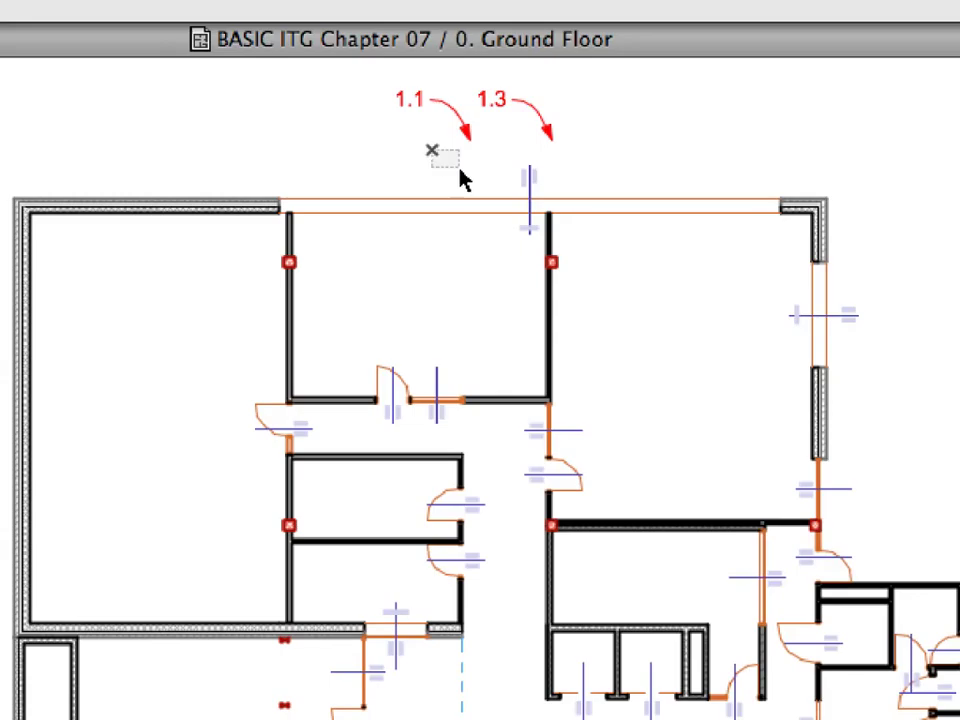
{"action": "left_click_drag", "start_coordinate": [462, 180], "coordinate": [663, 719]}
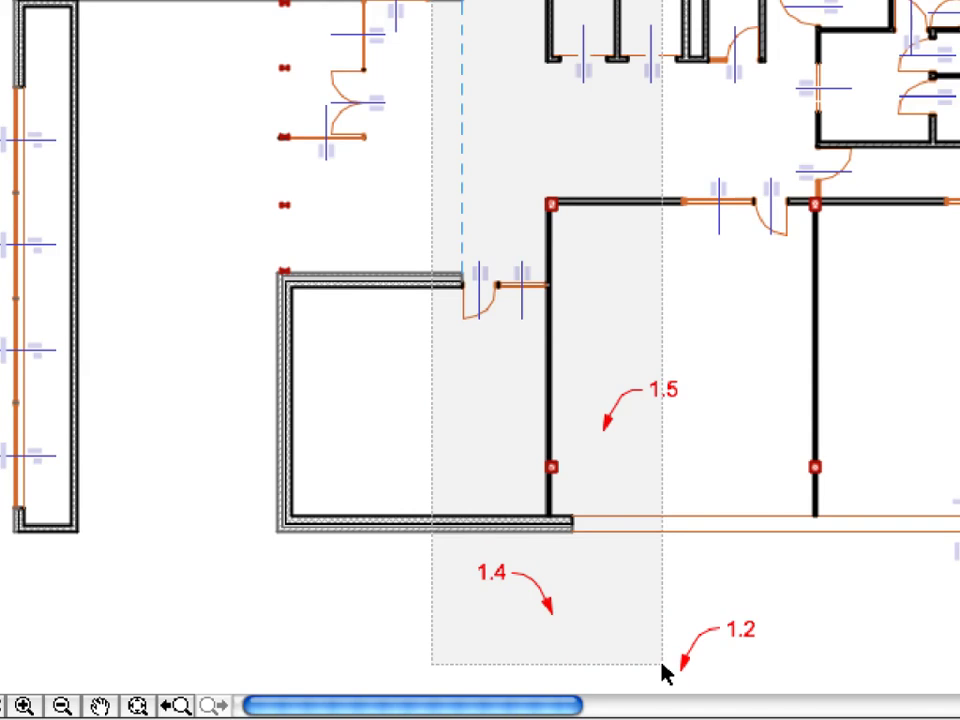
{"action": "left_click_drag", "start_coordinate": [662, 664], "coordinate": [662, 664]}
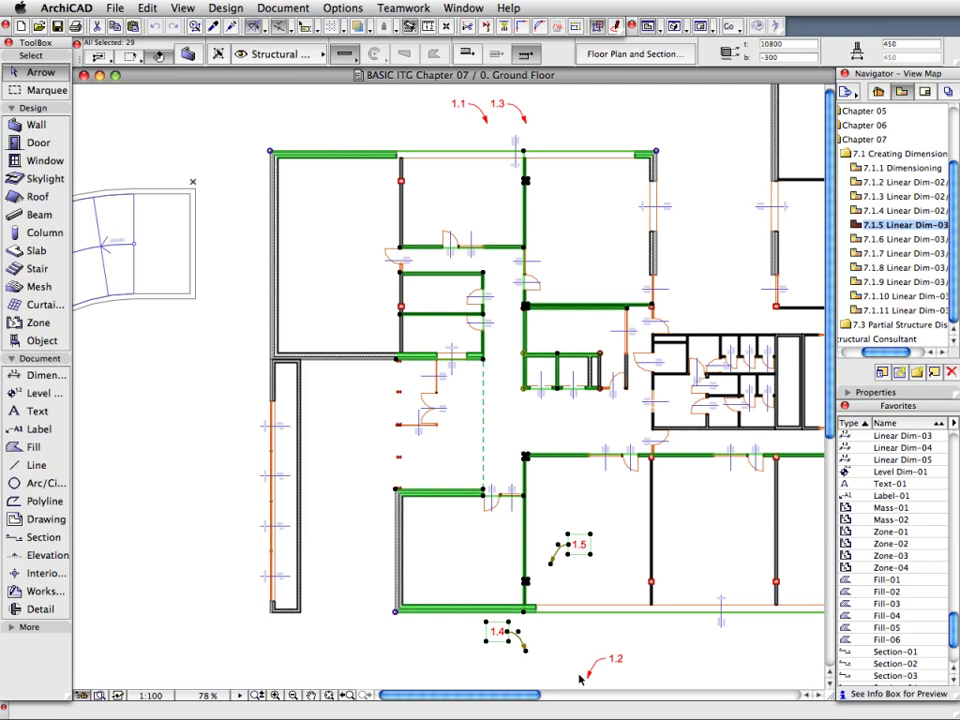
{"action": "left_click", "coordinate": [283, 7]}
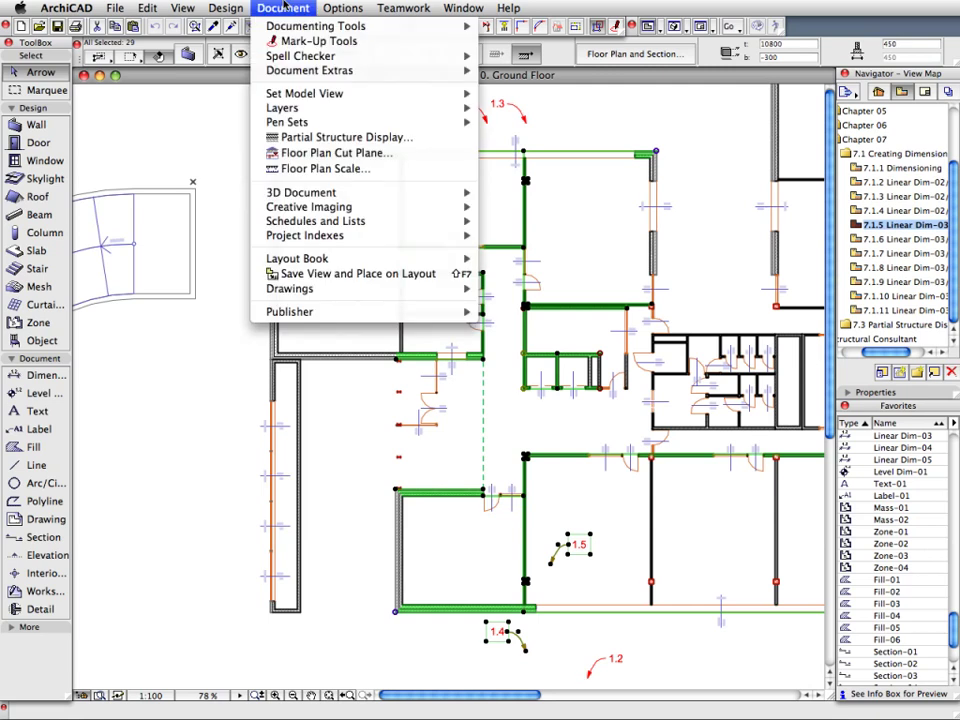
{"action": "mouse_move", "coordinate": [289, 73]}
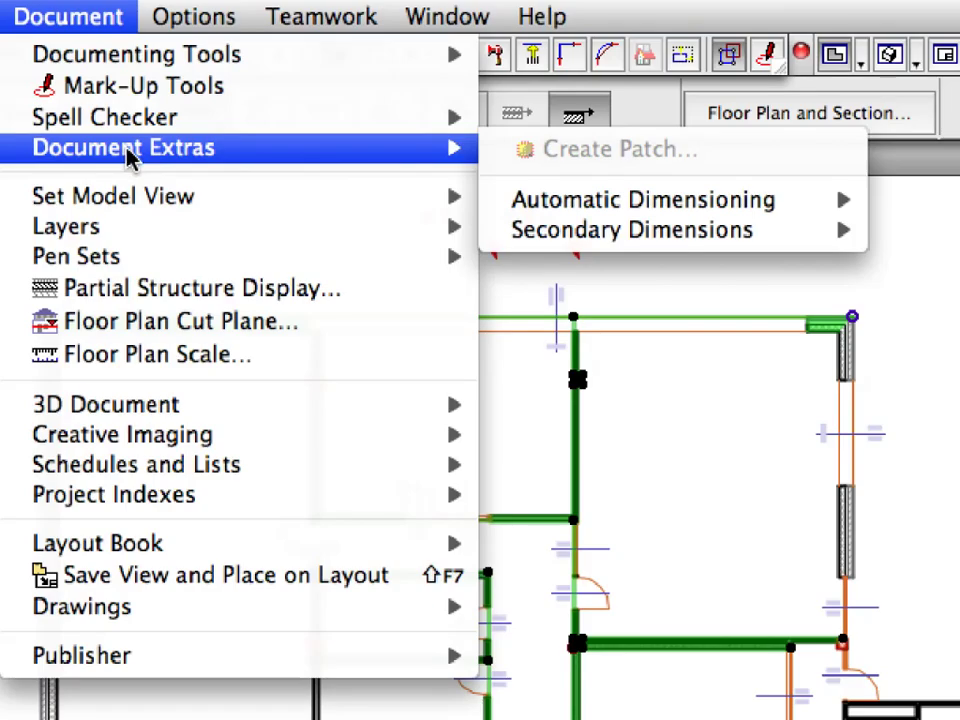
{"action": "mouse_move", "coordinate": [507, 96]}
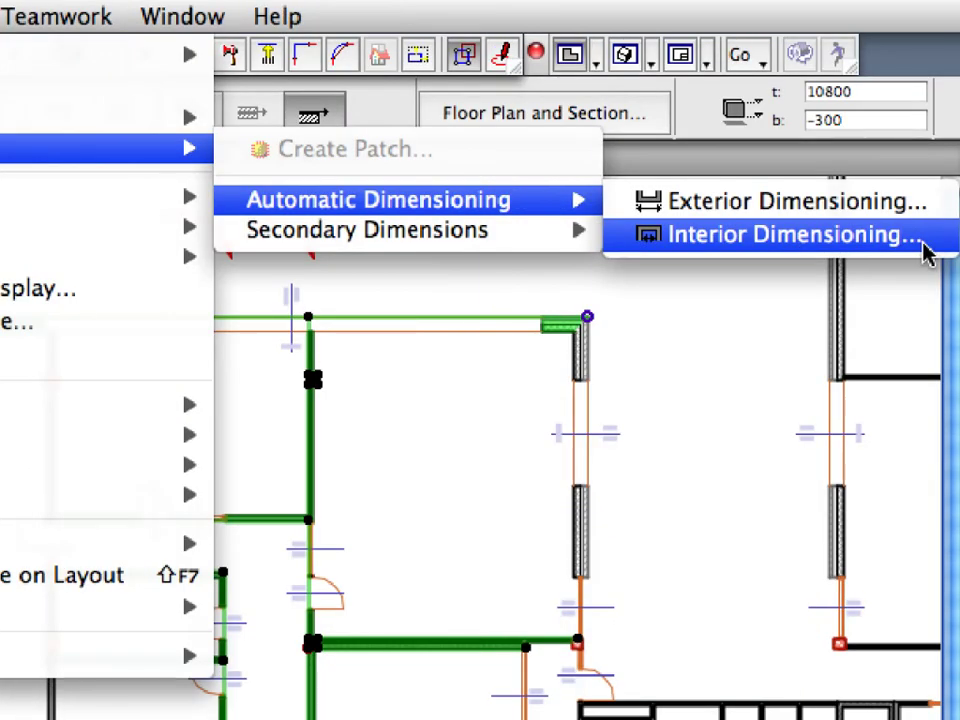
{"action": "left_click", "coordinate": [922, 243]}
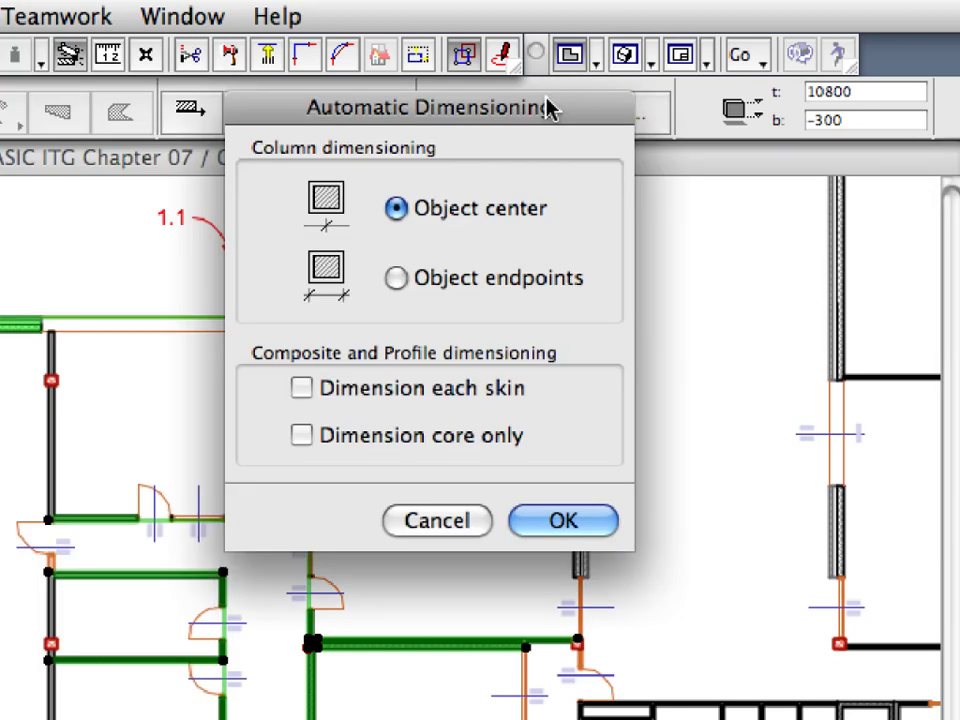
{"action": "left_click", "coordinate": [397, 281]}
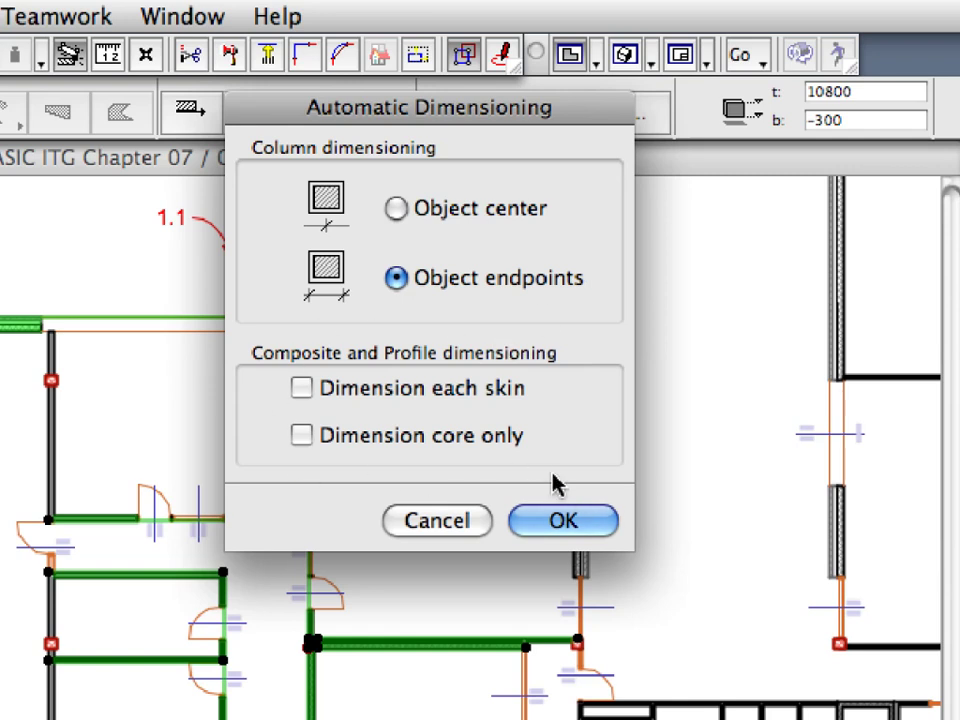
{"action": "left_click", "coordinate": [594, 530]}
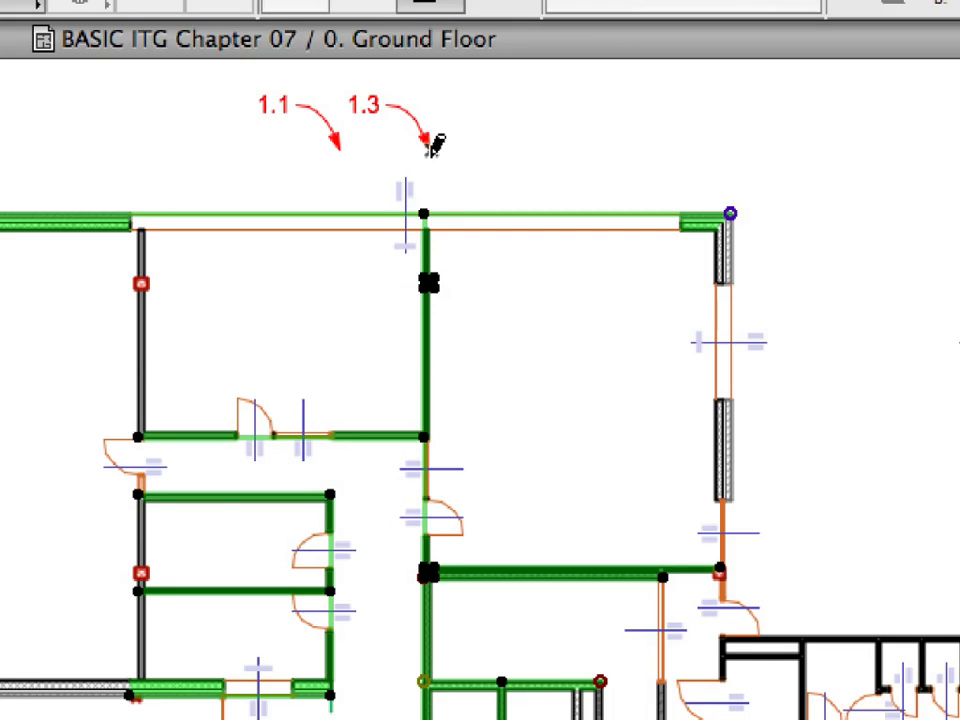
Define the vertical dimensioning line from marker 1.3 to 1.4, place the interior dimension chain at marker 1.5, and deselect the elements.
{"action": "left_click", "coordinate": [431, 149]}
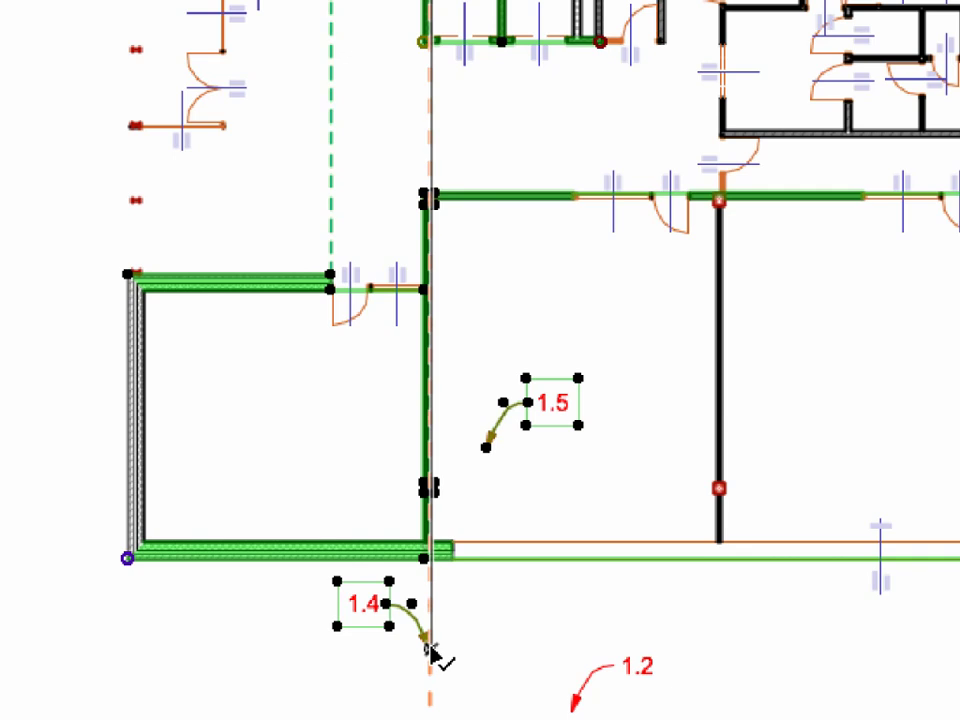
{"action": "left_click", "coordinate": [429, 647]}
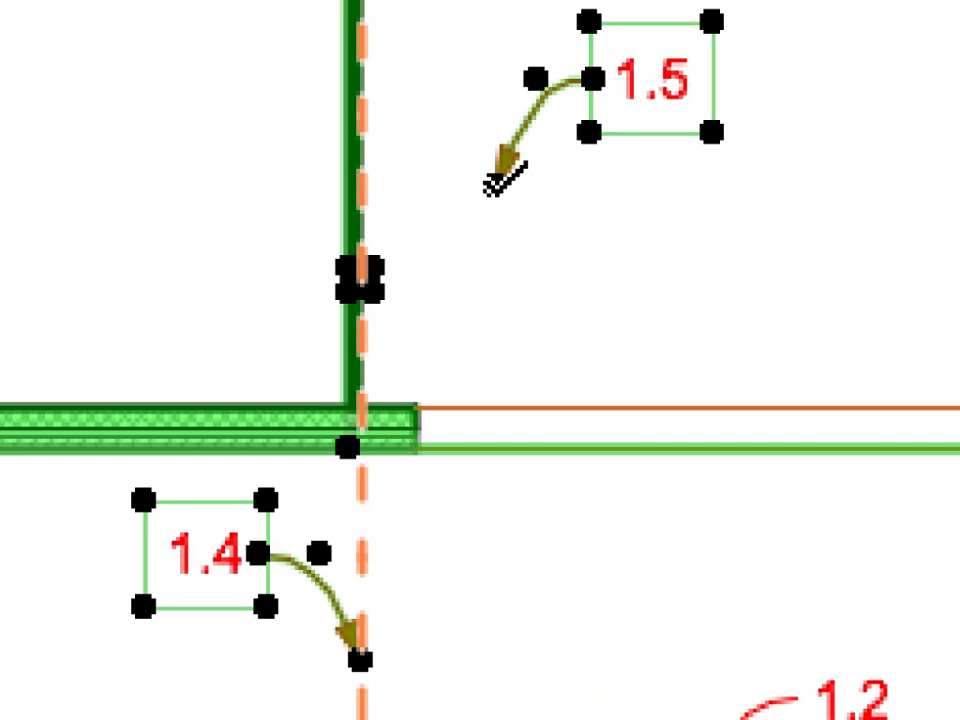
{"action": "left_click", "coordinate": [494, 184]}
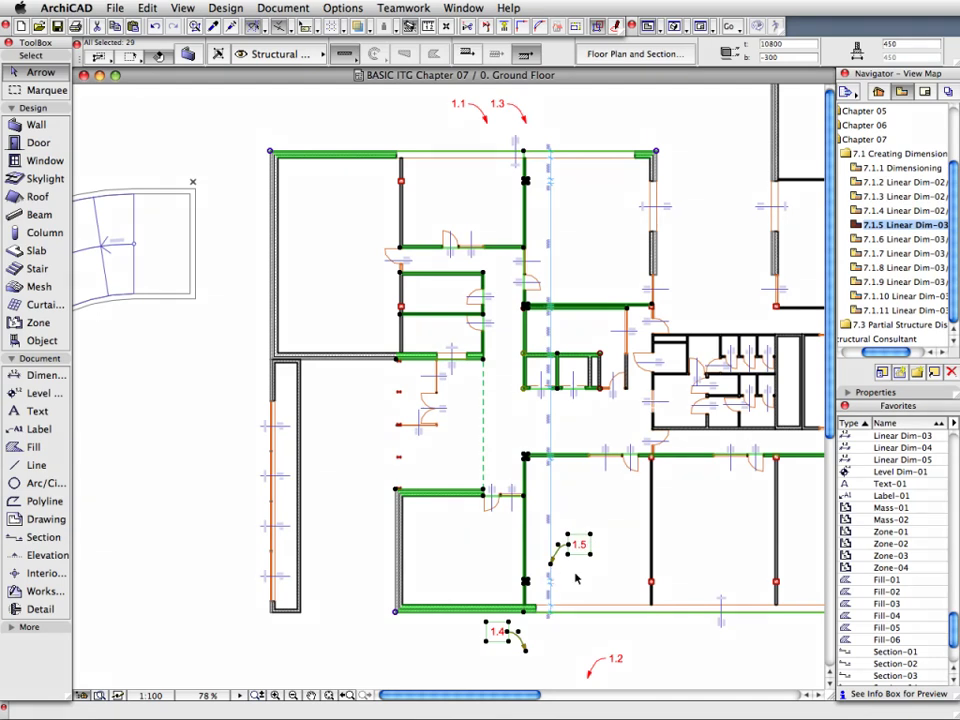
{"action": "scroll", "coordinate": [576, 578], "scroll_direction": "up", "scroll_amount": 10}
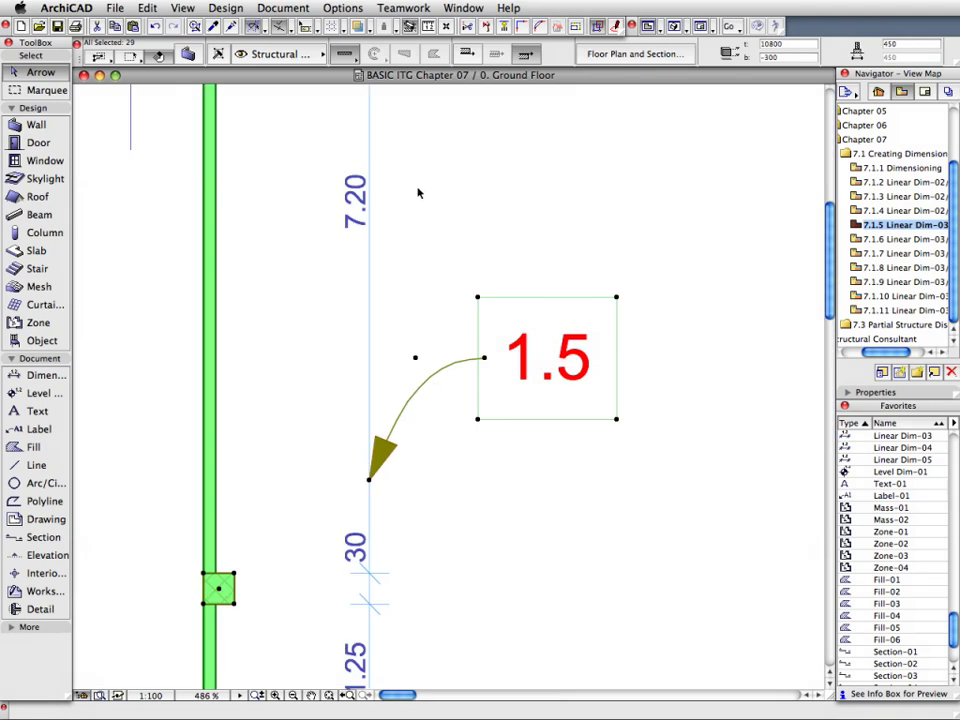
{"action": "middle_click_drag", "start_coordinate": [424, 161], "coordinate": [420, 430]}
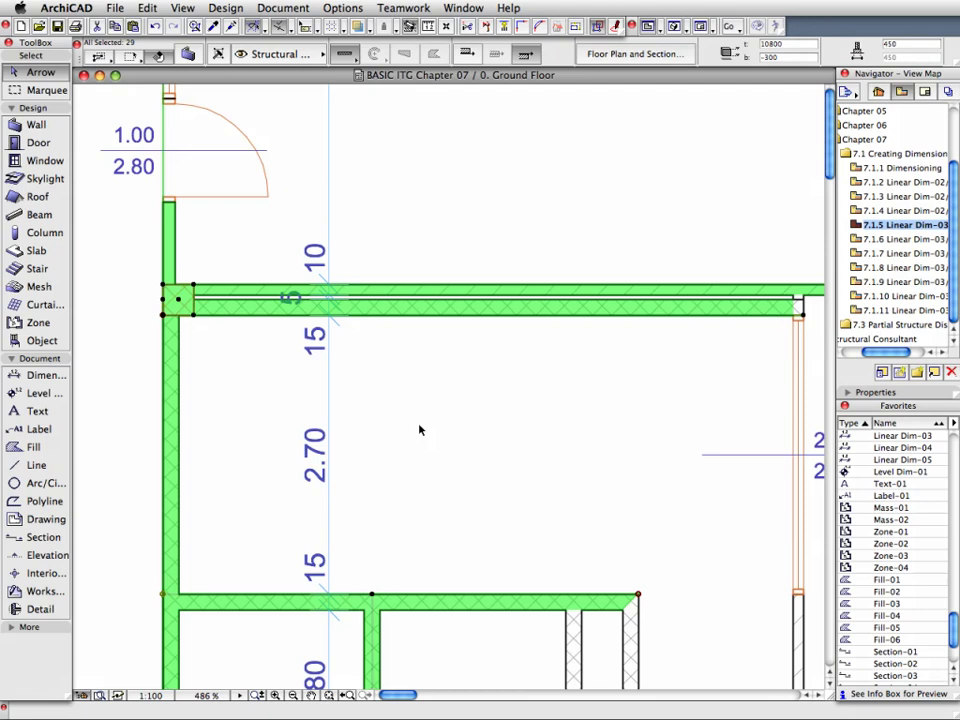
{"action": "scroll", "coordinate": [420, 430], "scroll_direction": "down", "scroll_amount": 10}
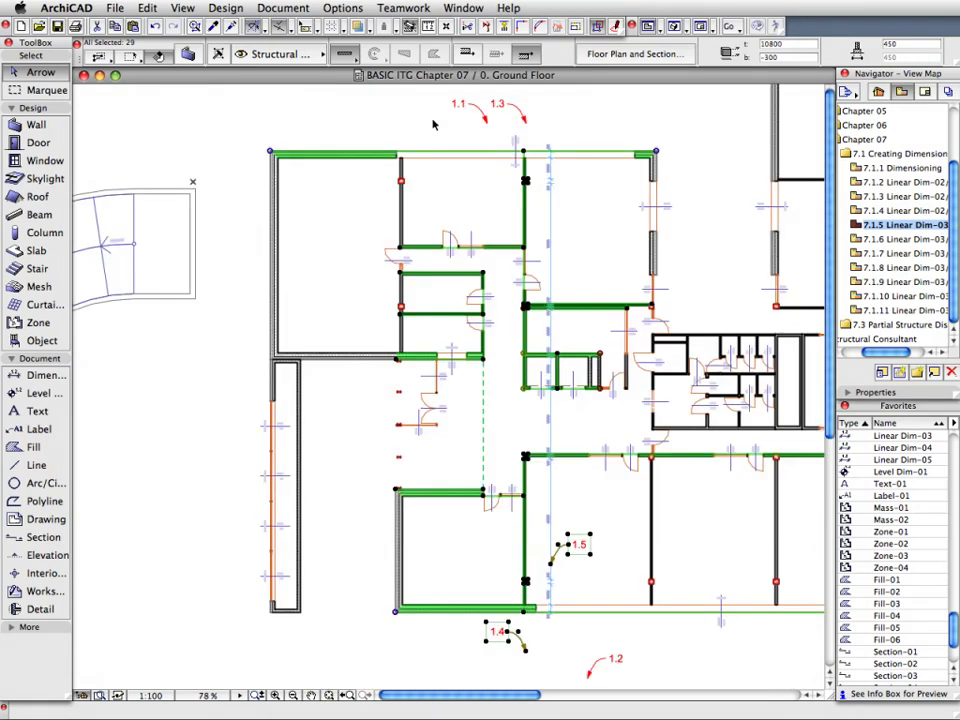
{"action": "left_click", "coordinate": [433, 124]}
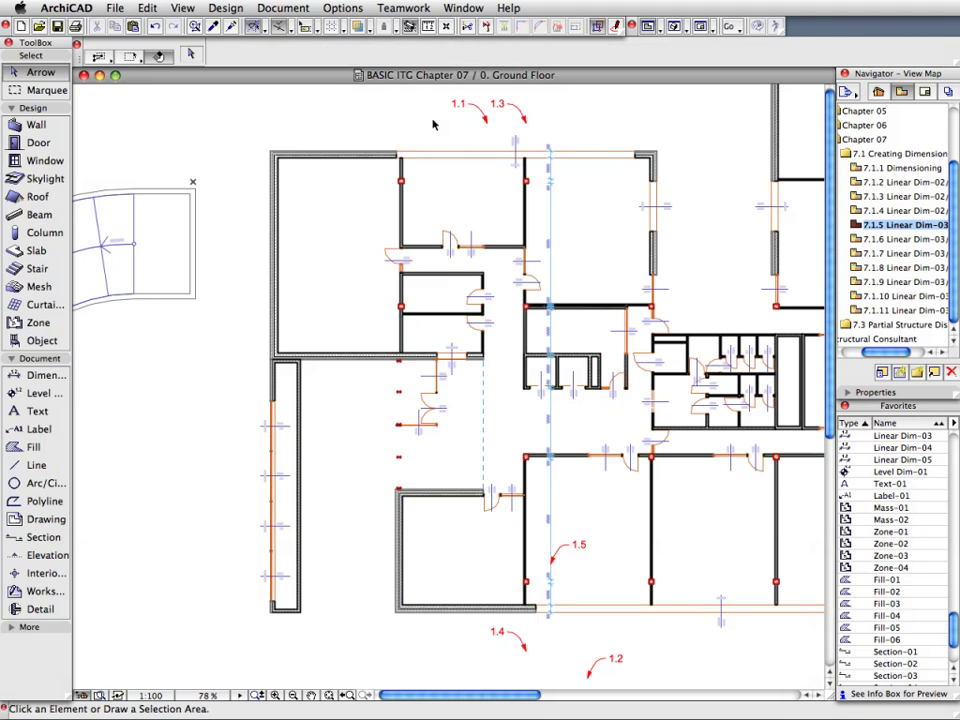
Open the 7.1.6 Linear Dim-03 view and select the elements crossed by a rectangle from marker 1.1 to 1.2.
{"action": "left_click", "coordinate": [880, 241]}
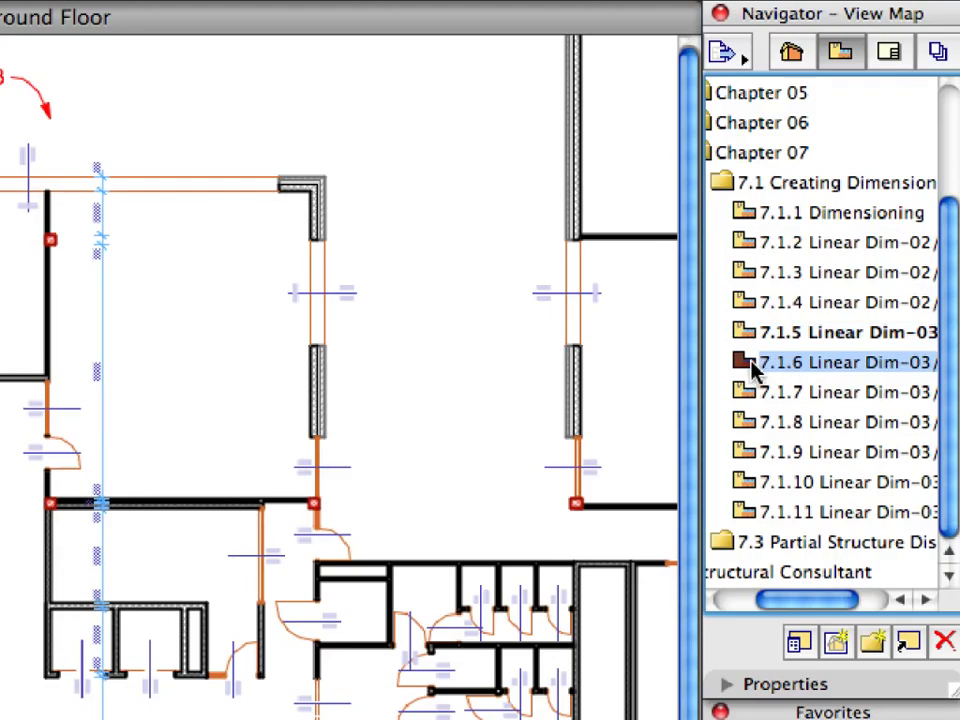
{"action": "double_click", "coordinate": [750, 364]}
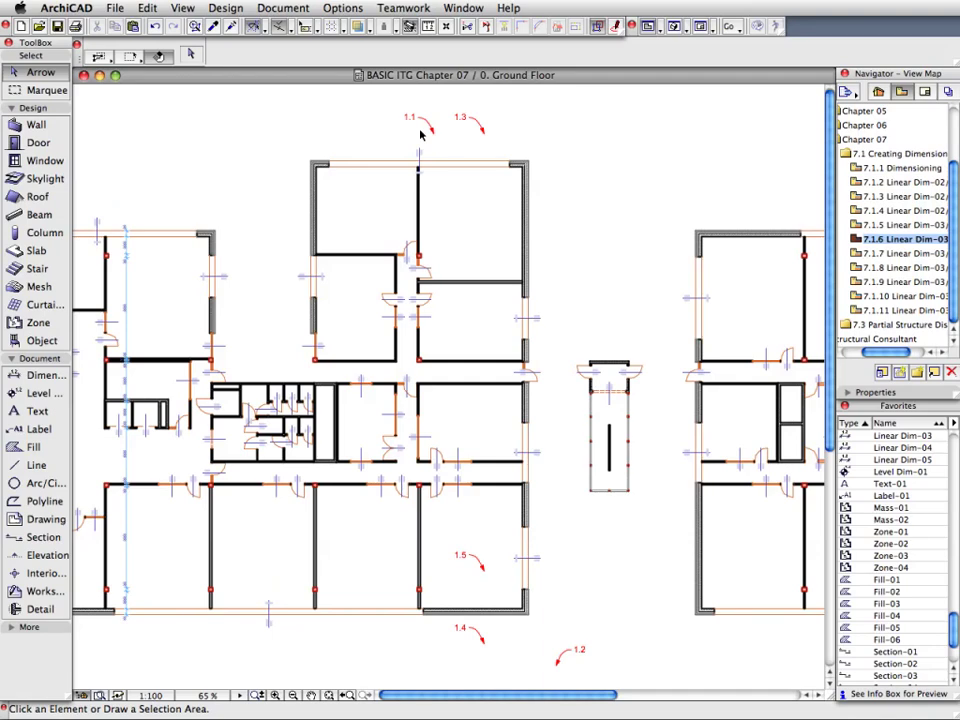
{"action": "left_click_drag", "start_coordinate": [423, 133], "coordinate": [473, 234]}
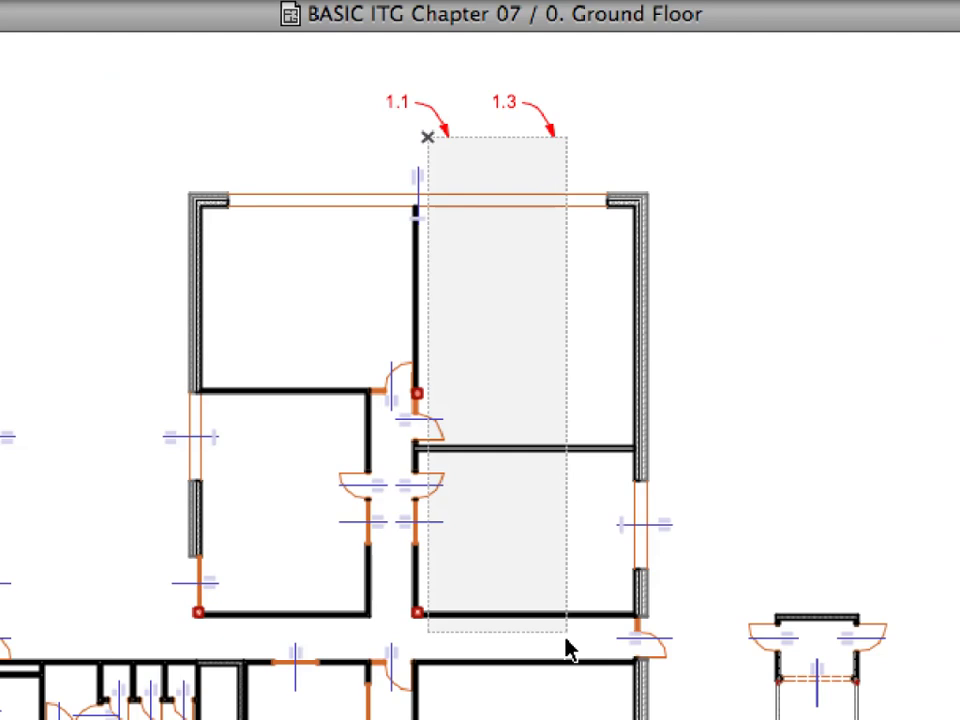